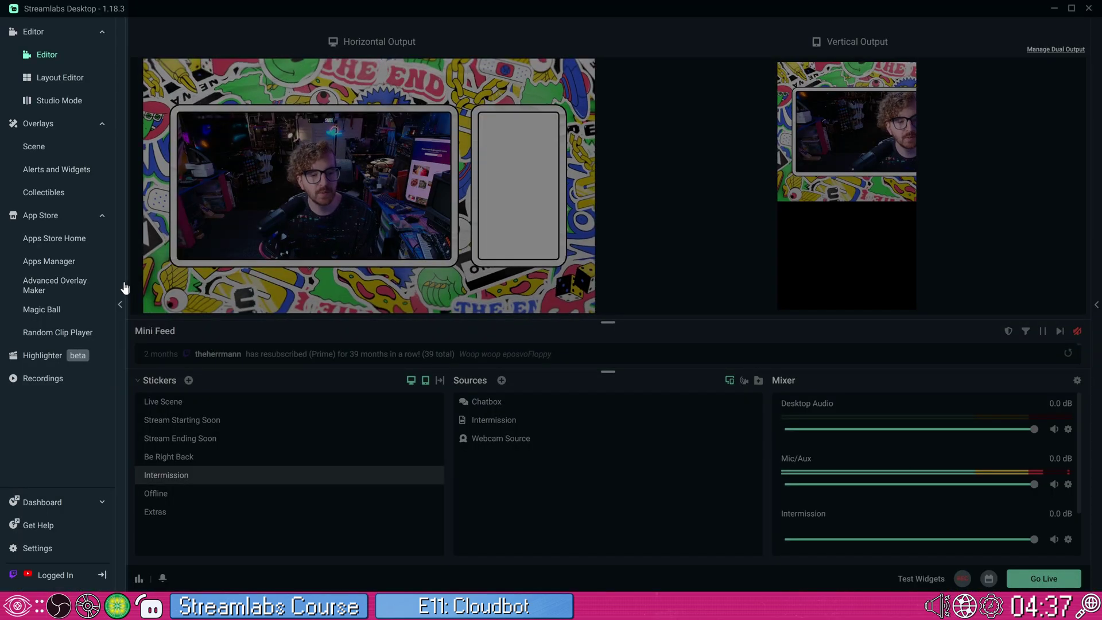
Step: Open Cloudbot from the Dashboard section of the Streamlabs Desktop sidebar
left_click(120, 304)
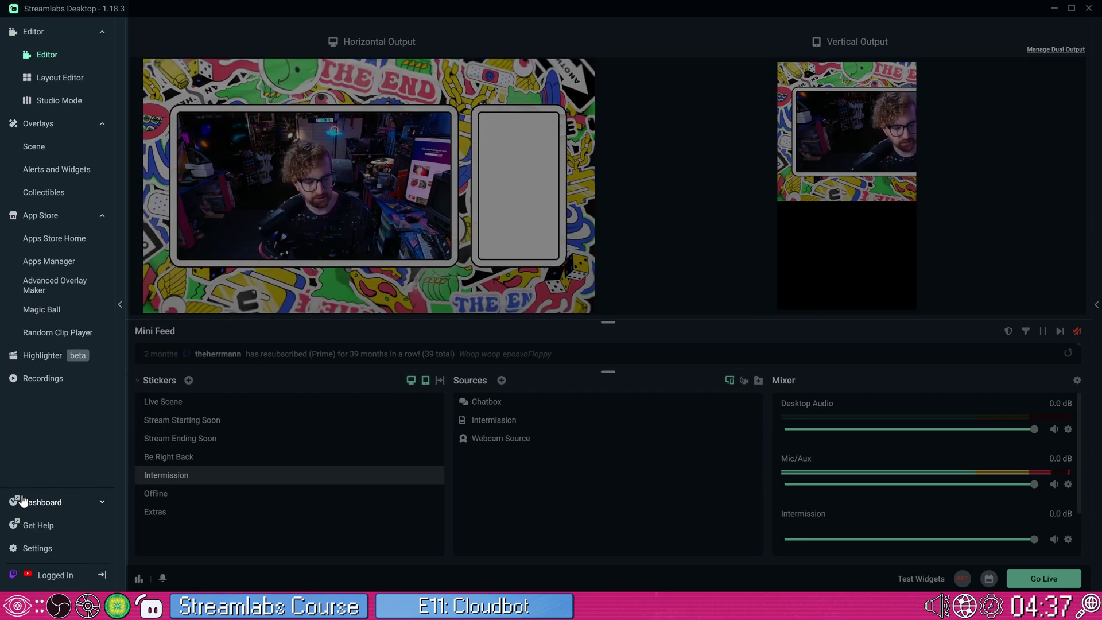
left_click(88, 508)
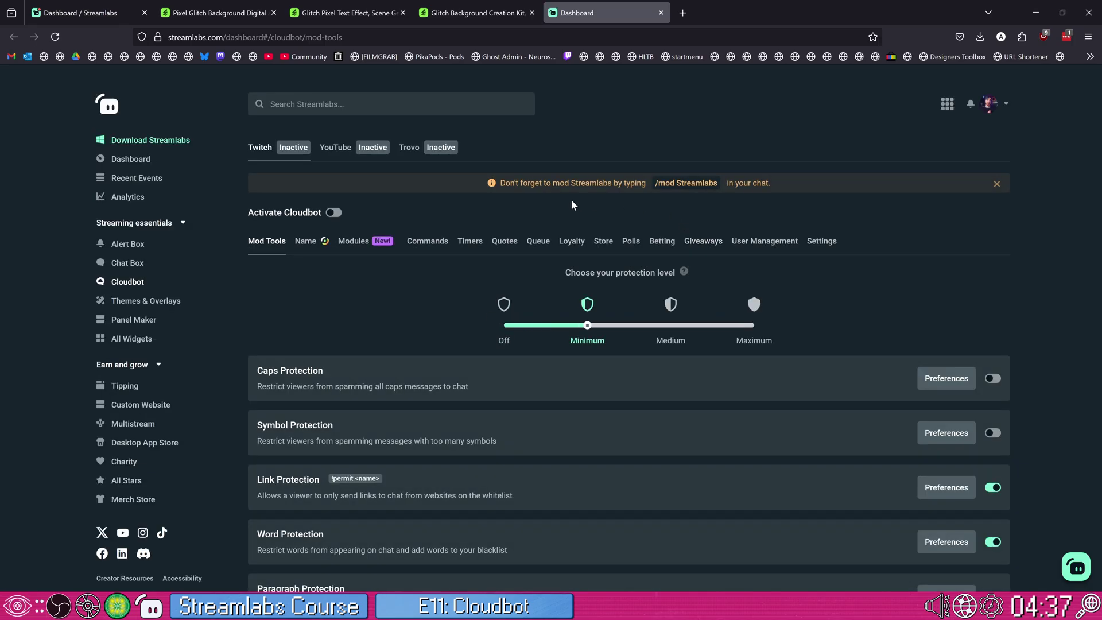
Step: Select the '/mod Streamlabs' command in the yellow reminder banner
left_click_drag(655, 183, 726, 184)
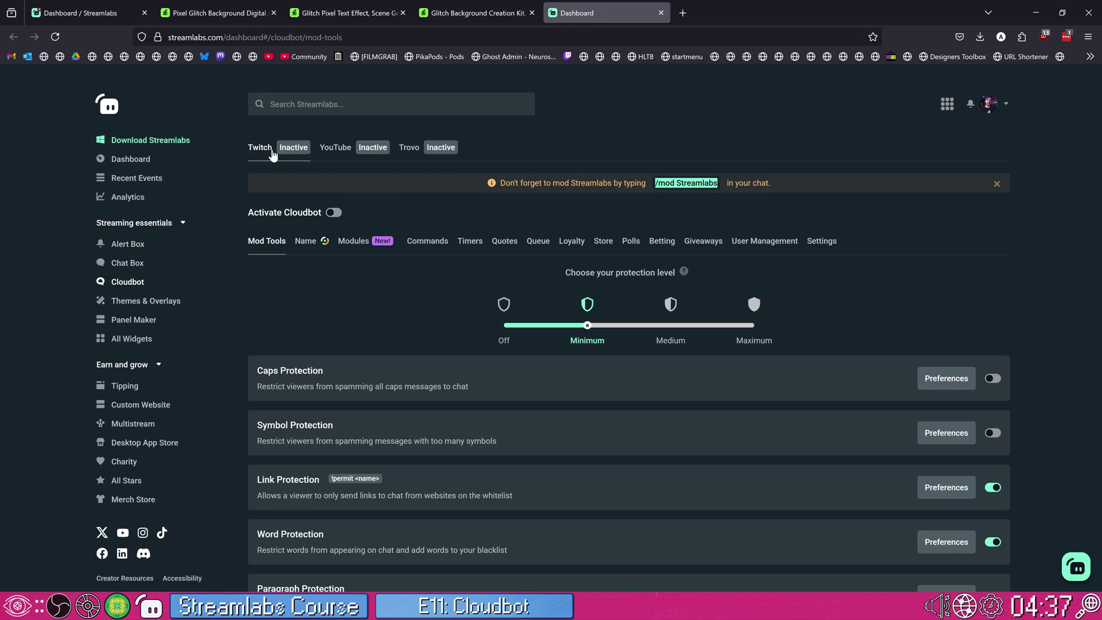
Step: Send '/mod Streamlabs' in your Twitch channel chat, then close the Twitch tab
left_click(684, 14)
type("twit")
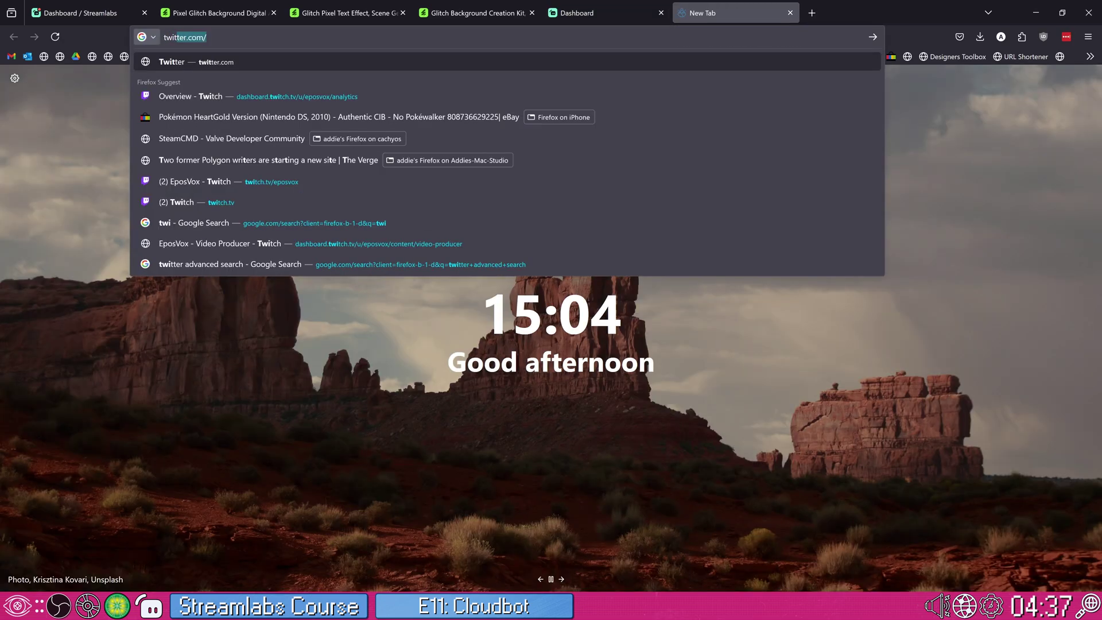
key("Down")
key("Down")
key("Down")
key("Down")
key("Down")
key("Return")
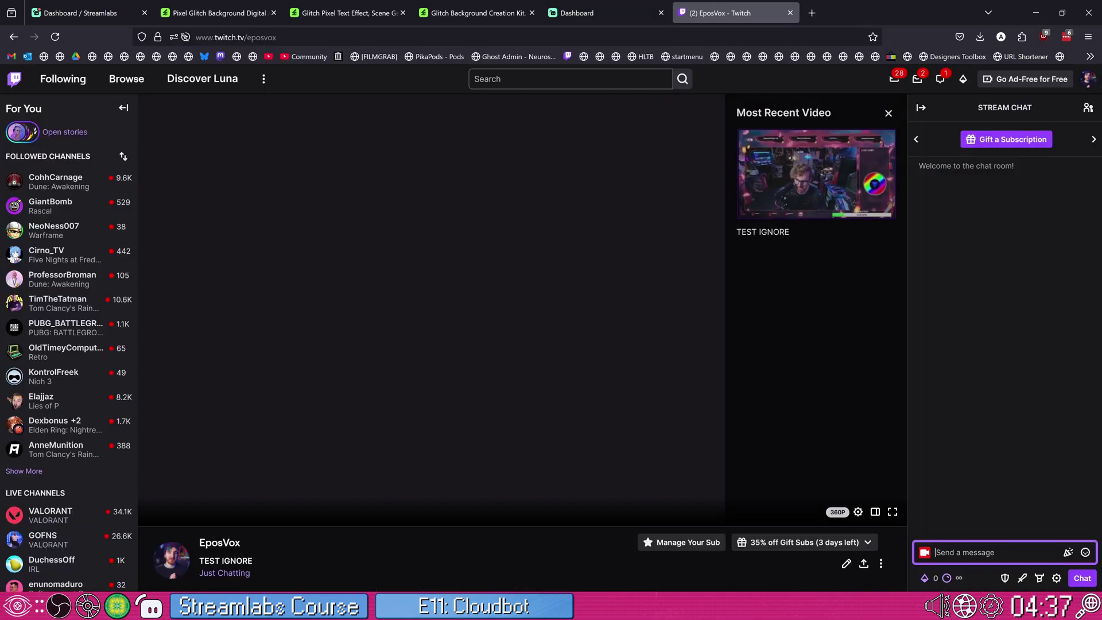
type("/mod Str")
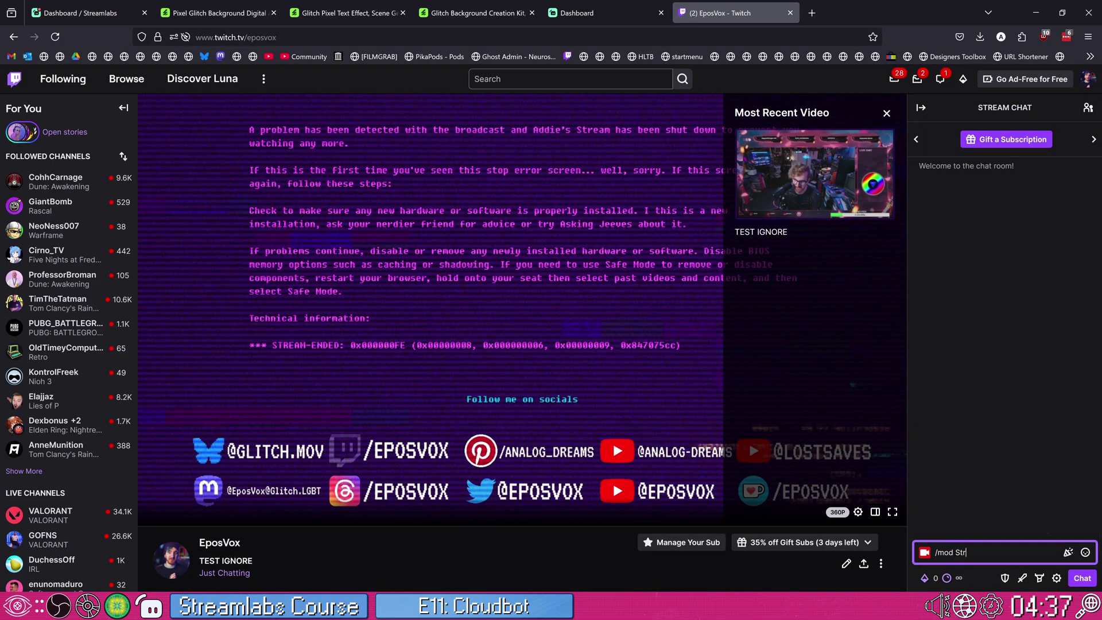
type("eamlabs")
key("Return")
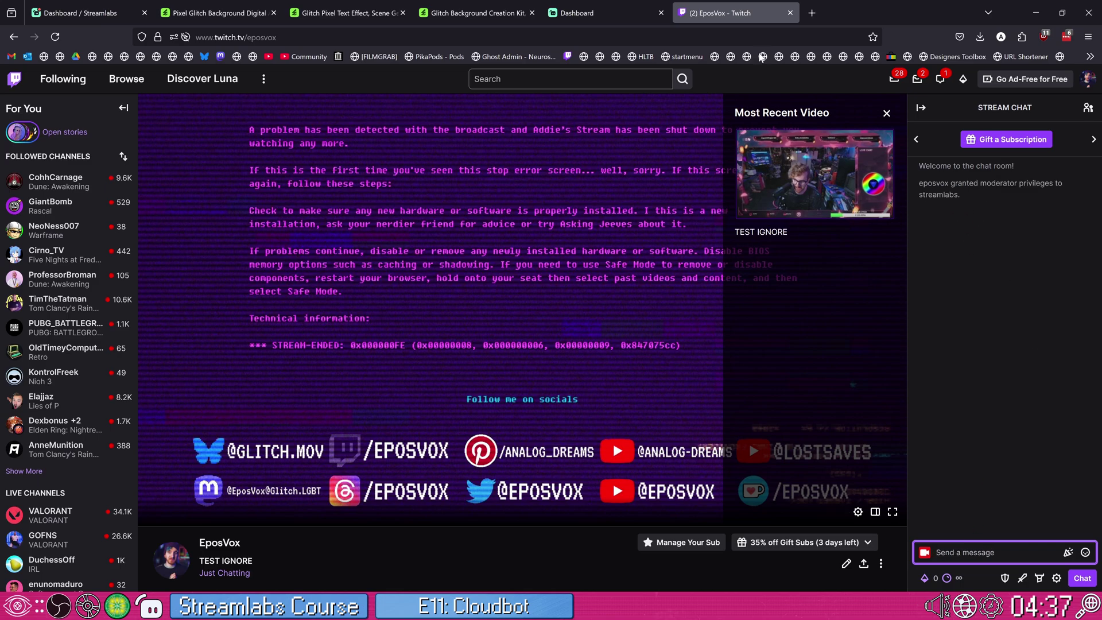
middle_click(729, 15)
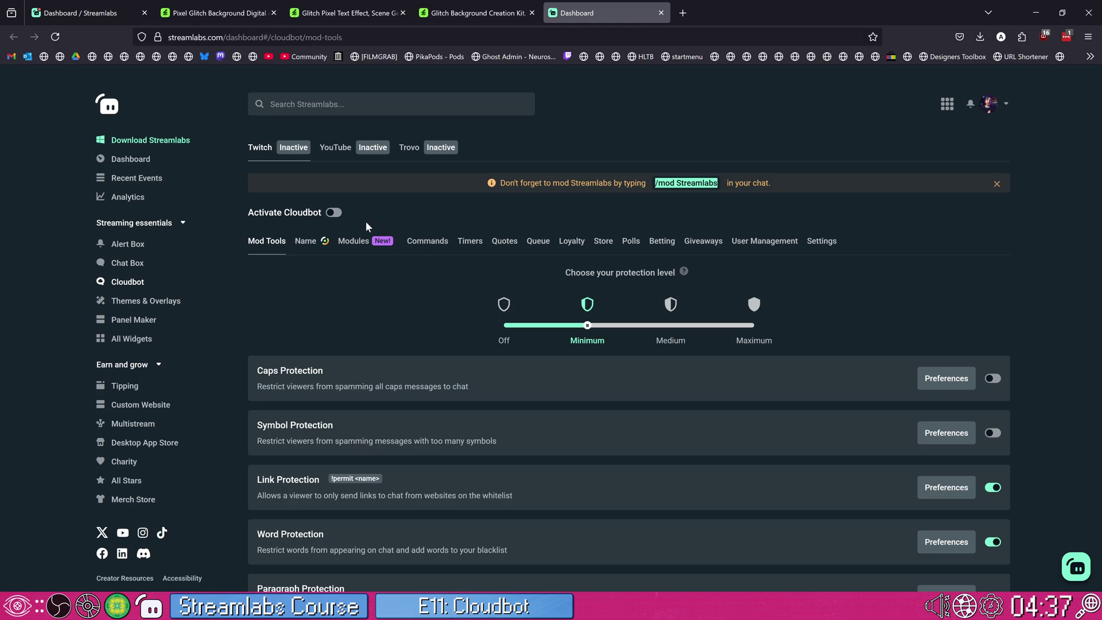
Step: Switch on the Activate Cloudbot toggle so Twitch shows Active
left_click(334, 213)
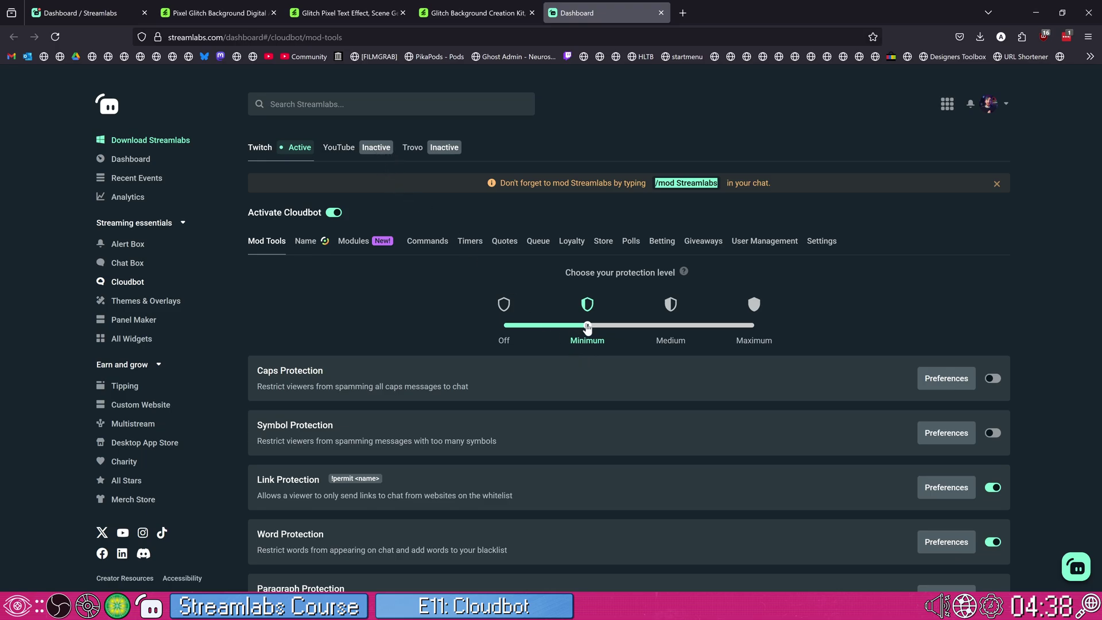
left_click(685, 272)
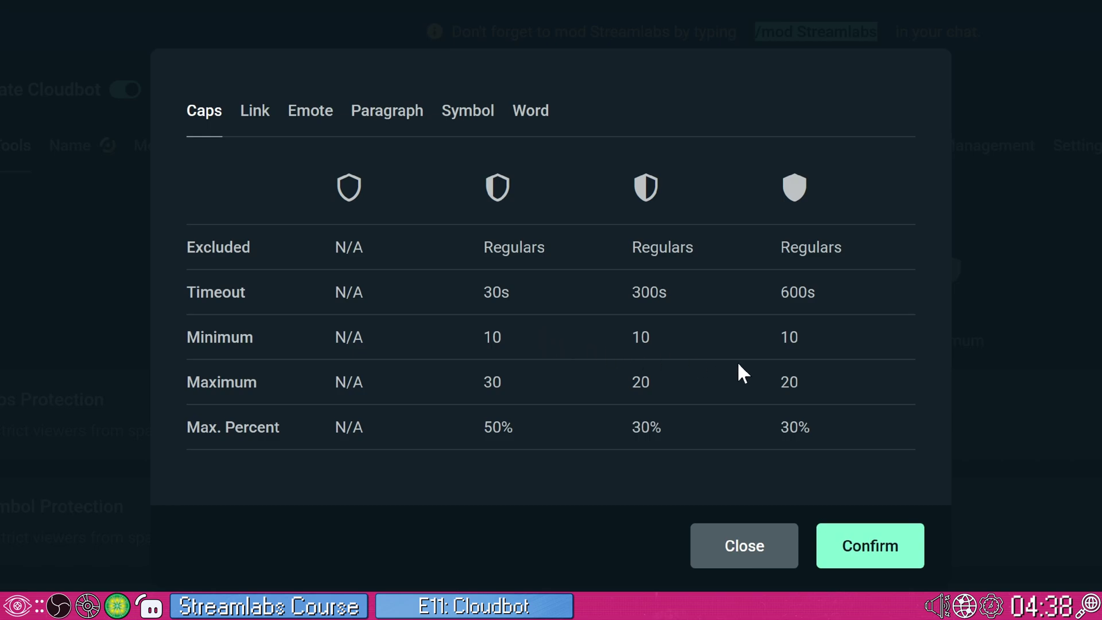
left_click(248, 137)
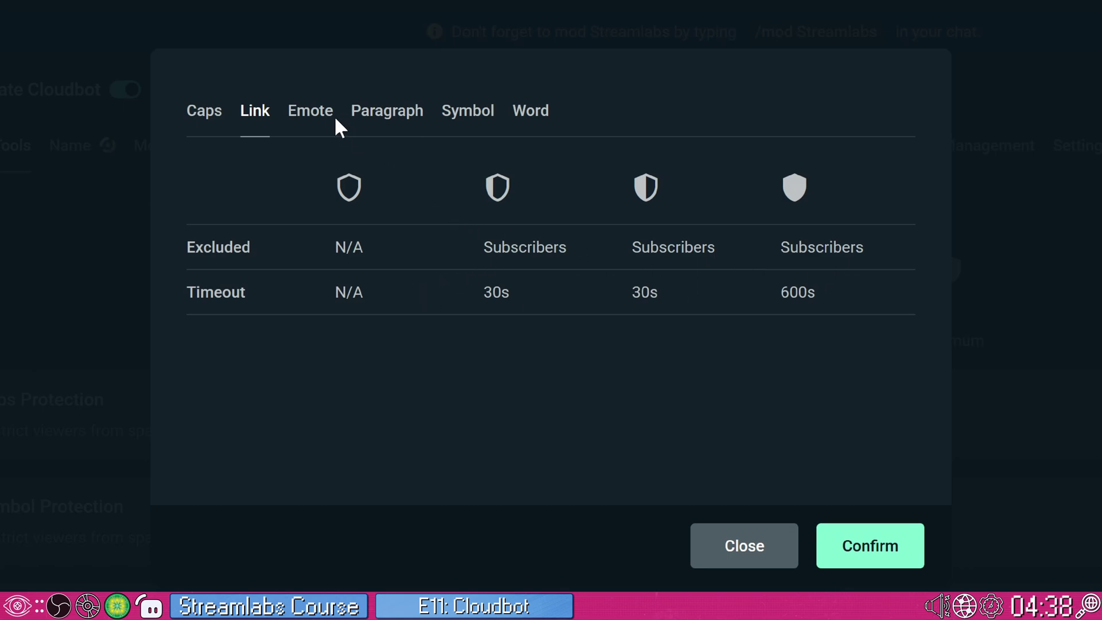
left_click(319, 112)
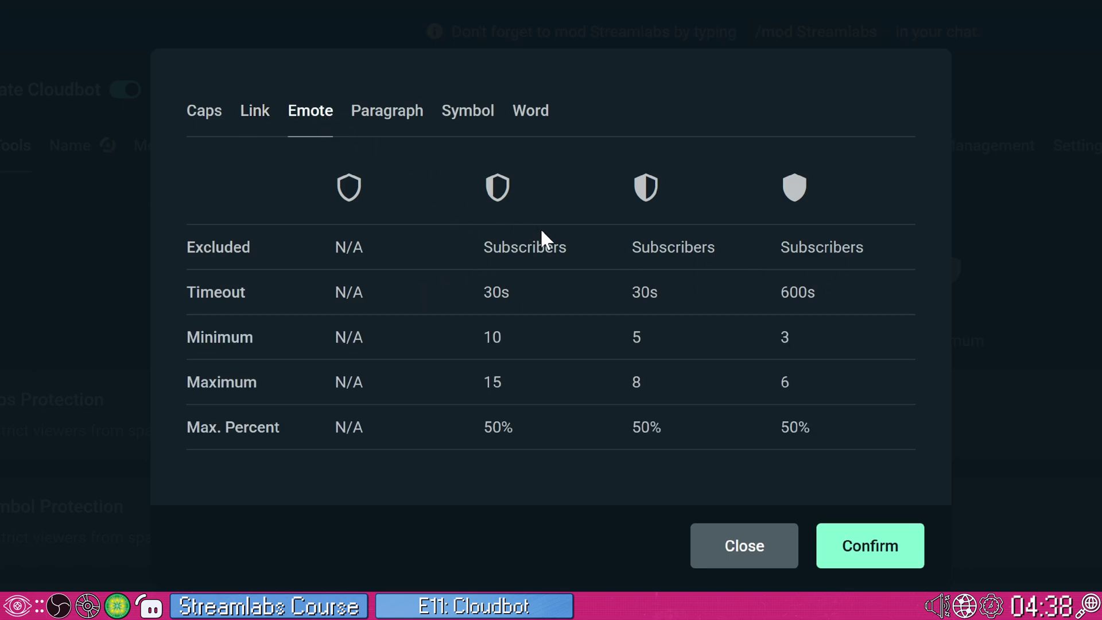
left_click(403, 117)
left_click(476, 114)
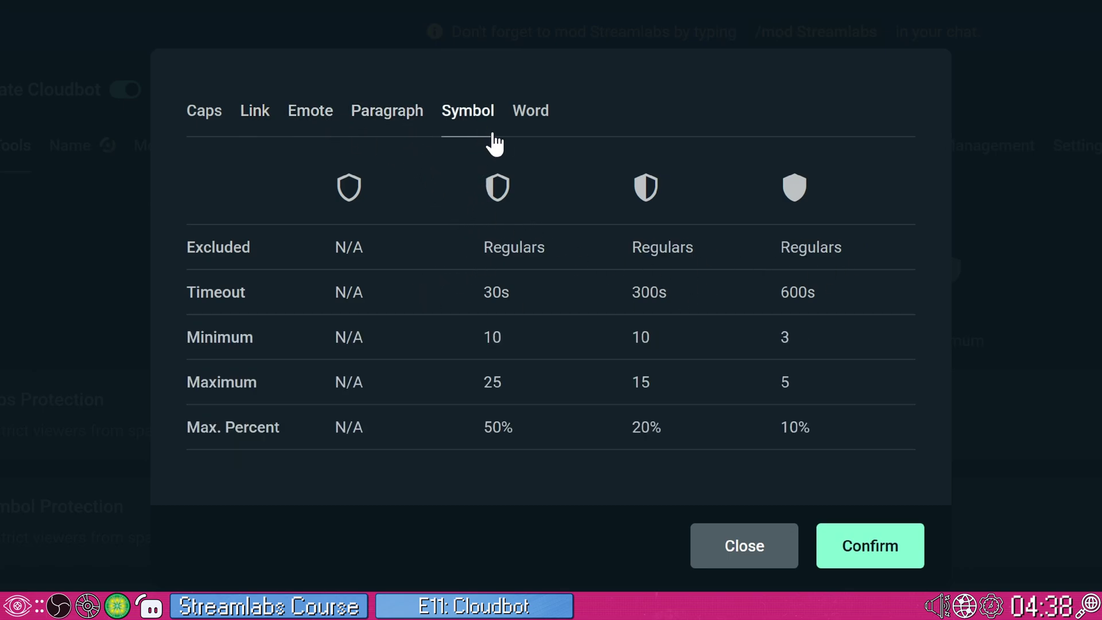
left_click(532, 114)
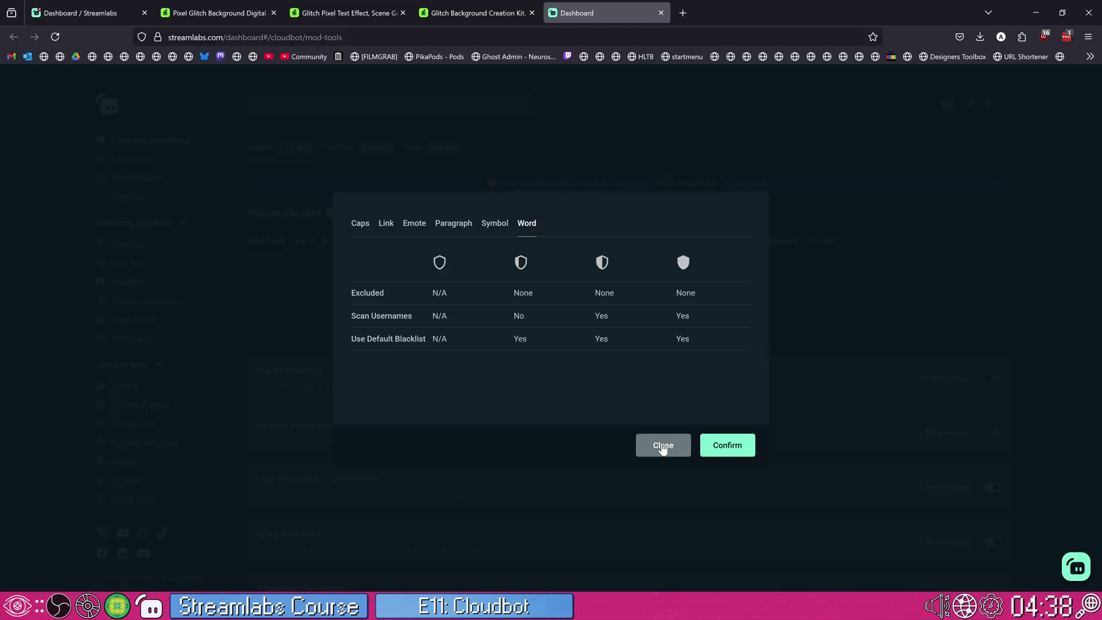
Step: Raise protection from Minimum to Medium, re-toggle Link Protection, and open Caps Protection preferences
left_click(771, 546)
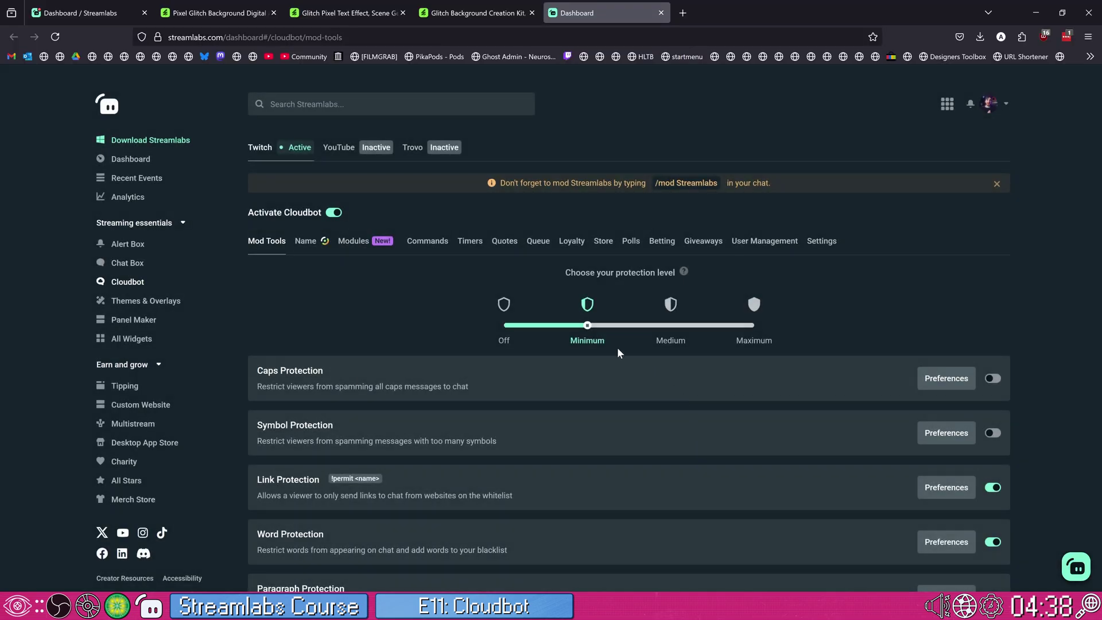
left_click_drag(597, 330, 656, 330)
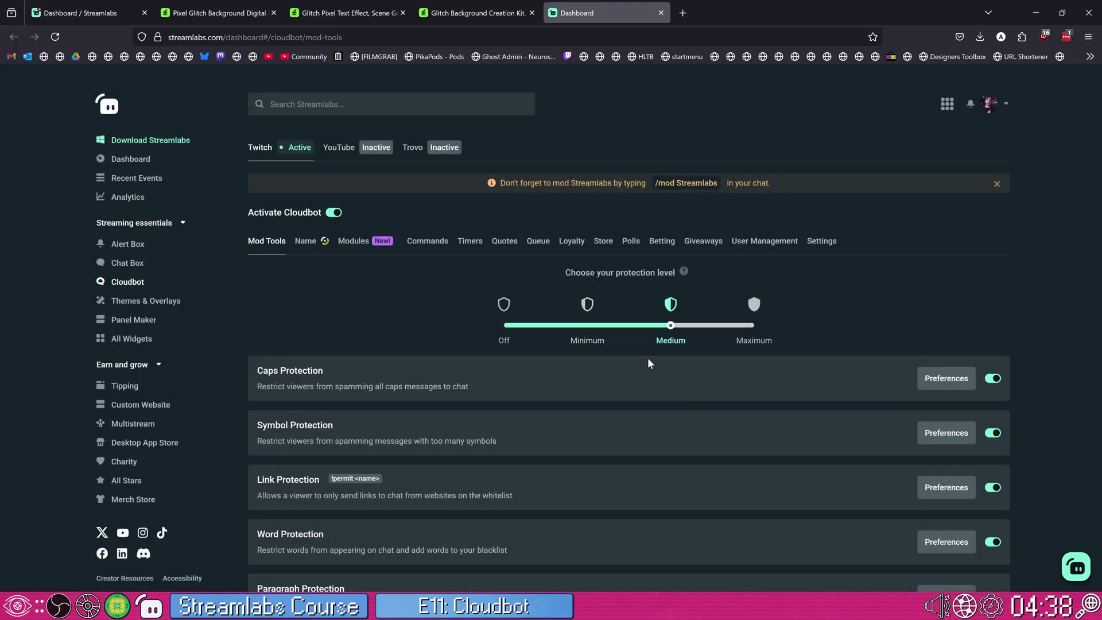
scroll(600, 412, "down", 3)
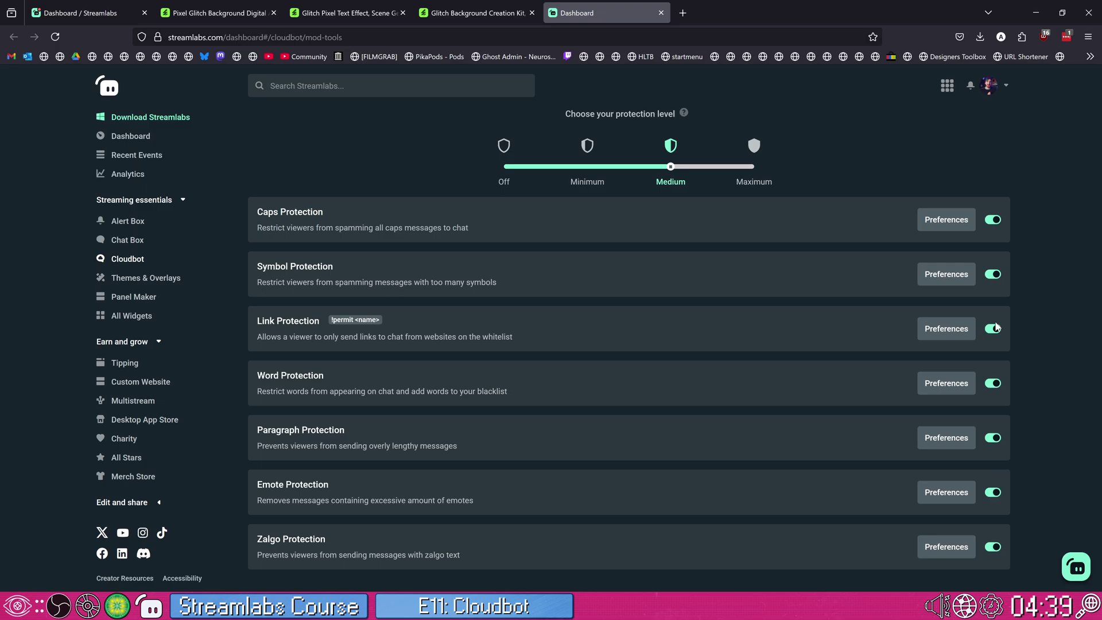
left_click(990, 330)
left_click(991, 329)
left_click(945, 221)
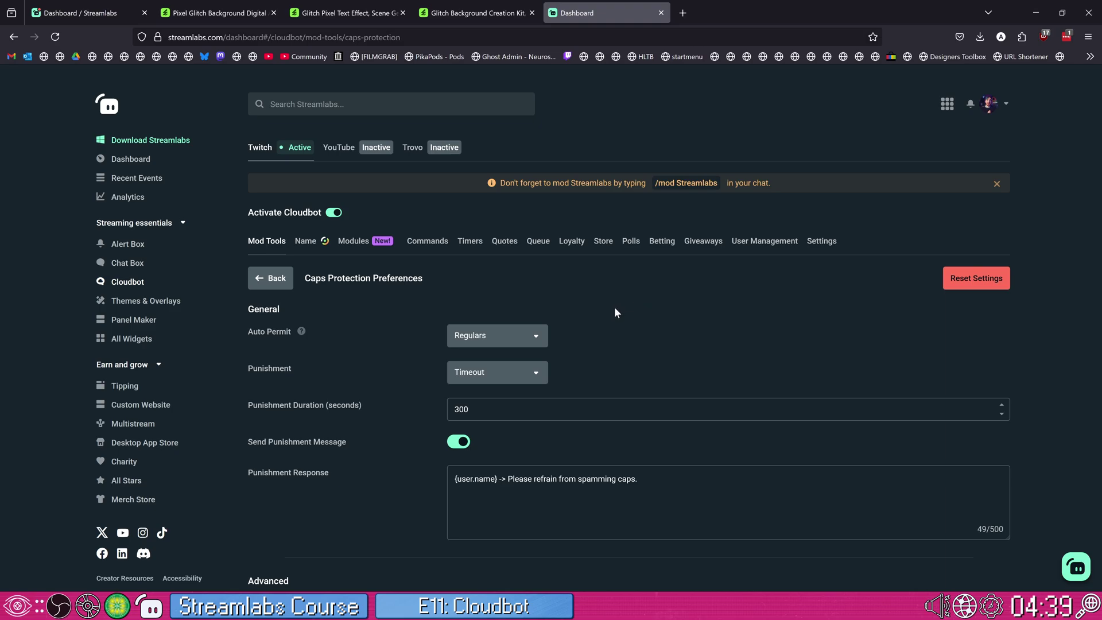
Step: Try Caps Protection's Auto Permit and Punishment options, keeping Timeout as the punishment
left_click(516, 337)
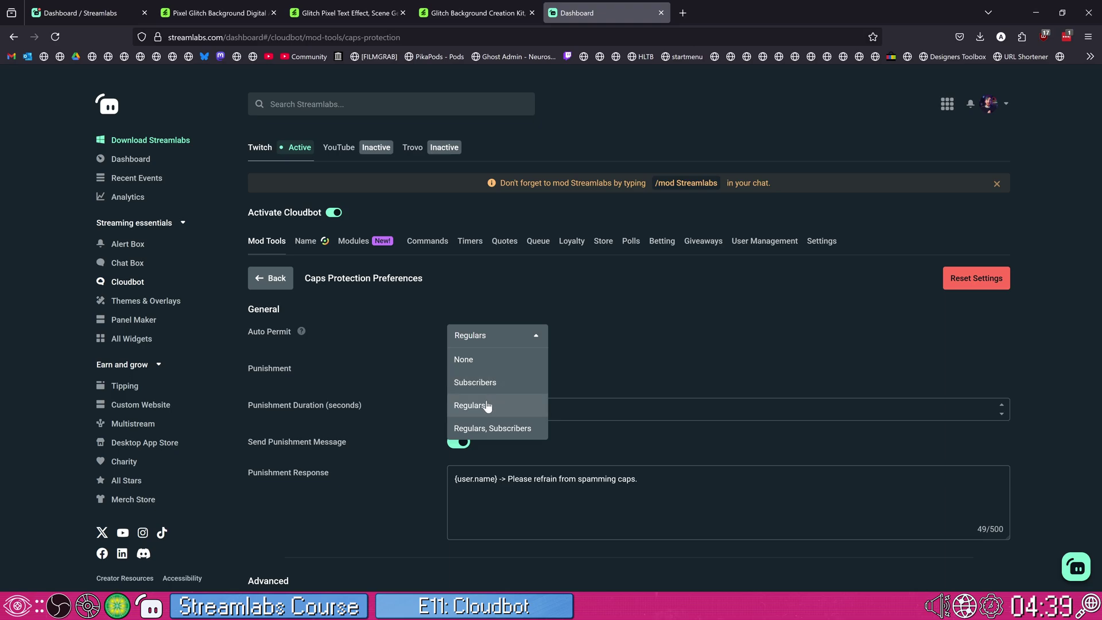
left_click(491, 366)
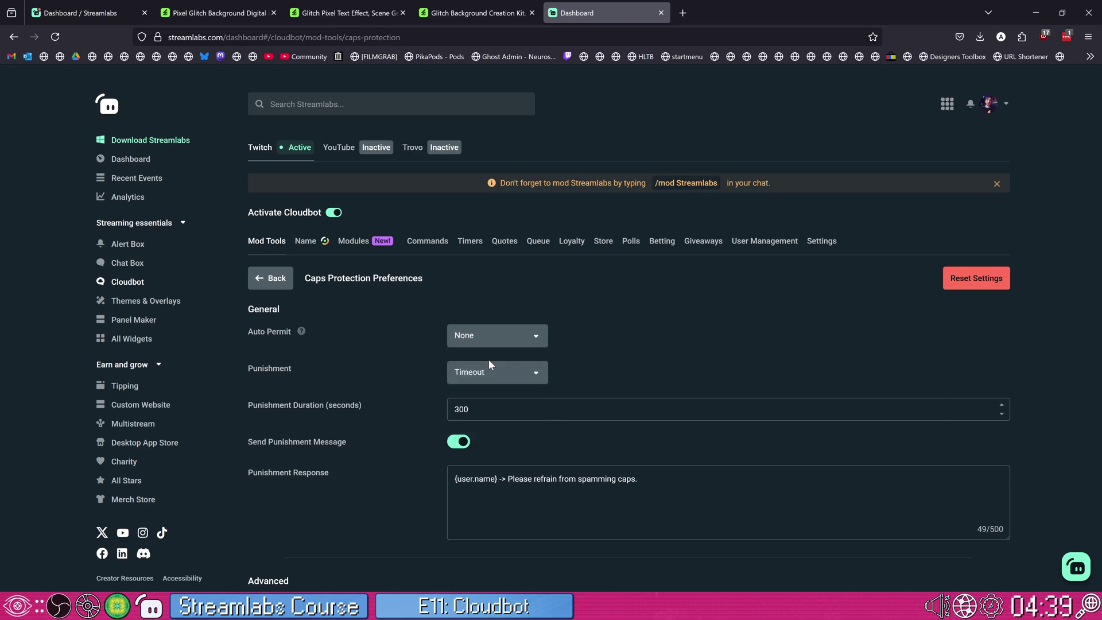
left_click(488, 366)
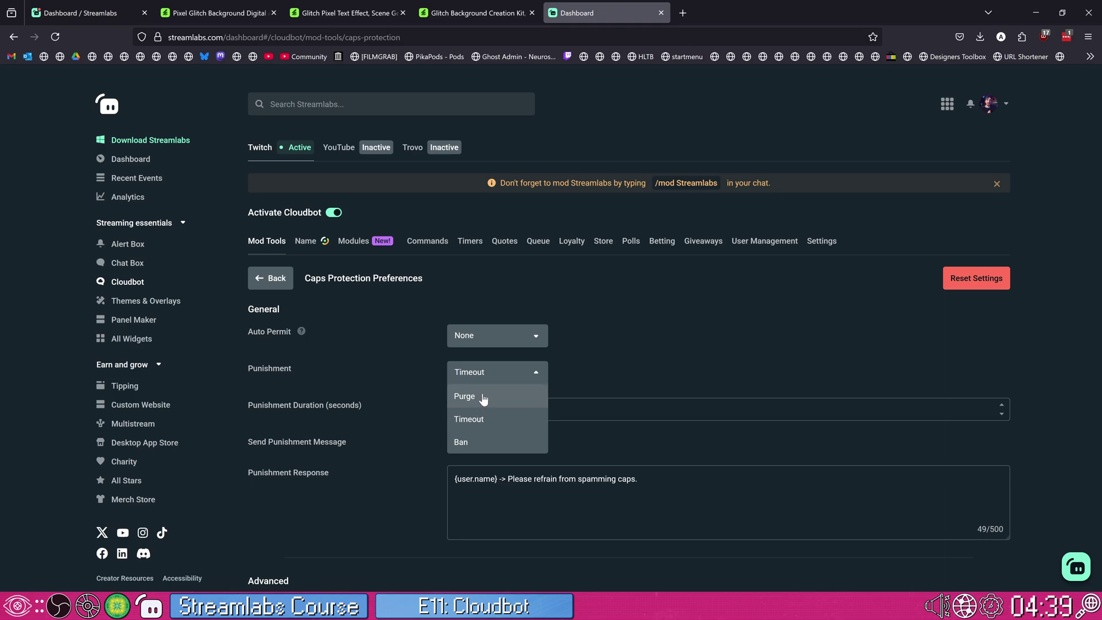
left_click(648, 358)
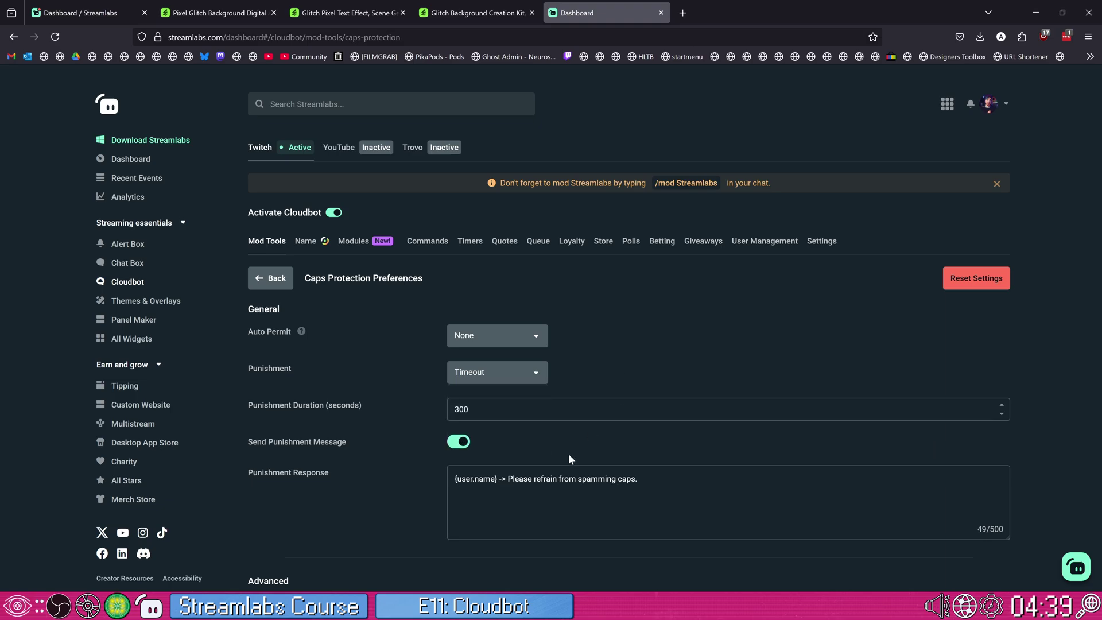
left_click(546, 479)
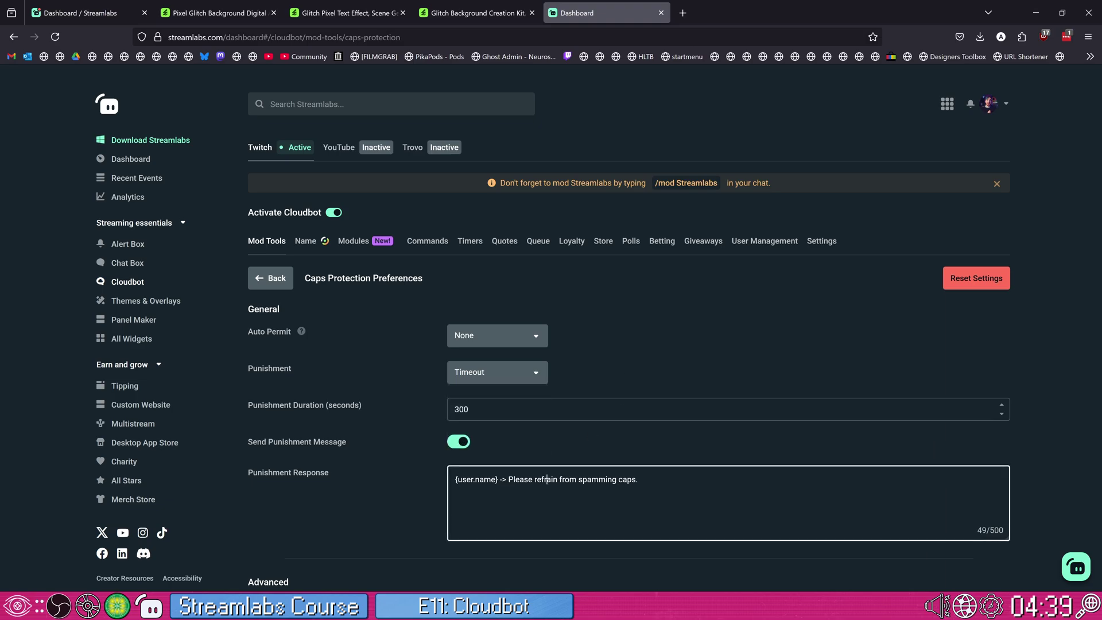
scroll(567, 481, "down", 2)
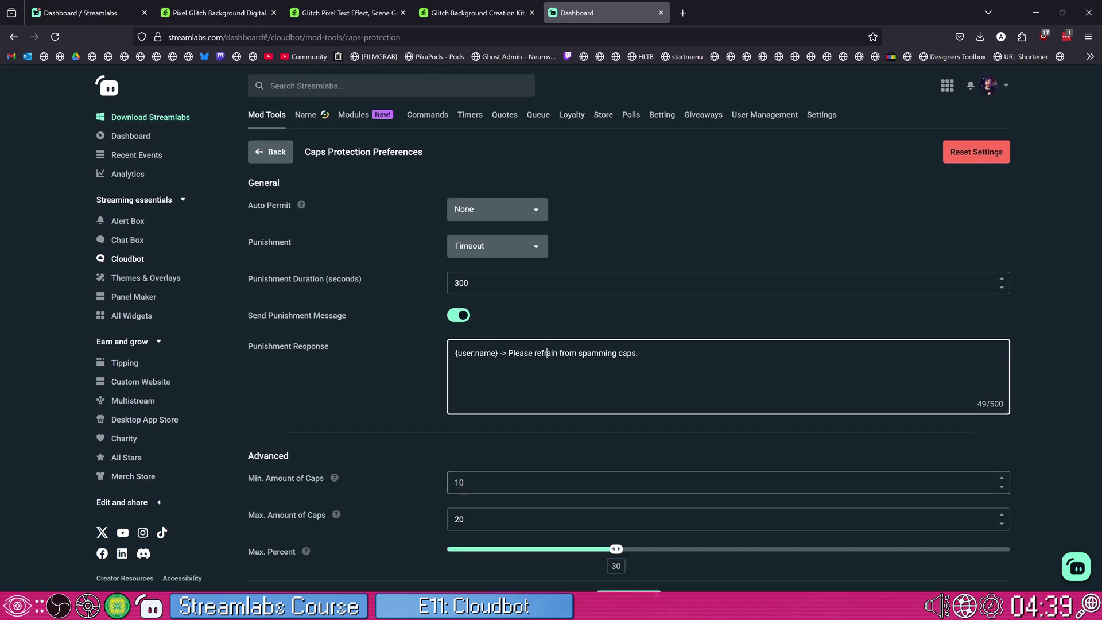
scroll(629, 345, "down", 1)
double_click(459, 452)
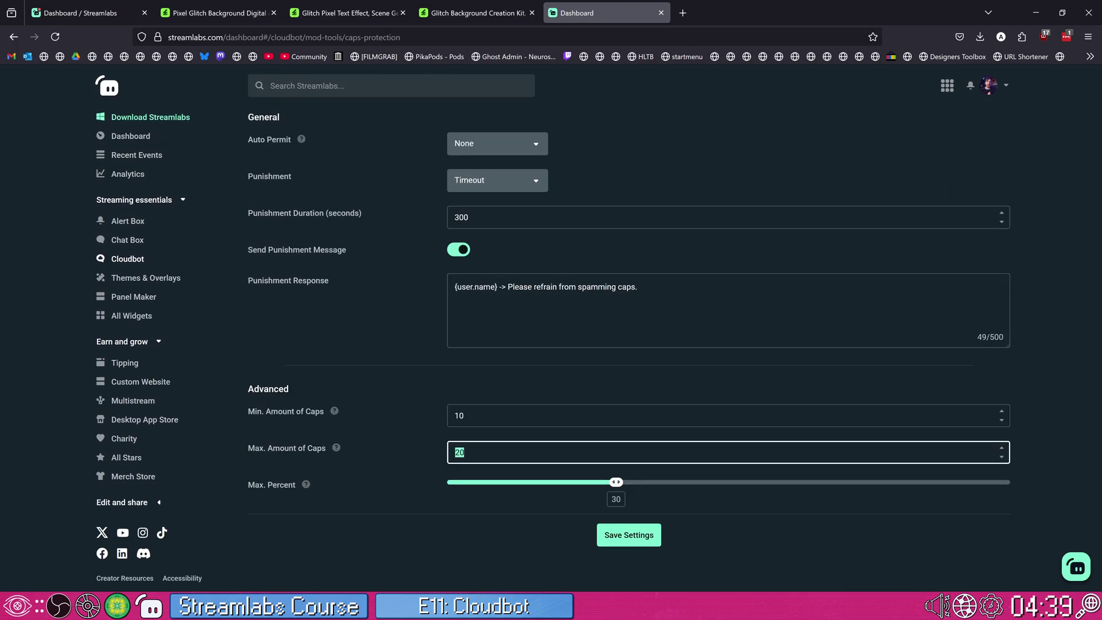
mouse_move(339, 450)
scroll(545, 475, "up", 3)
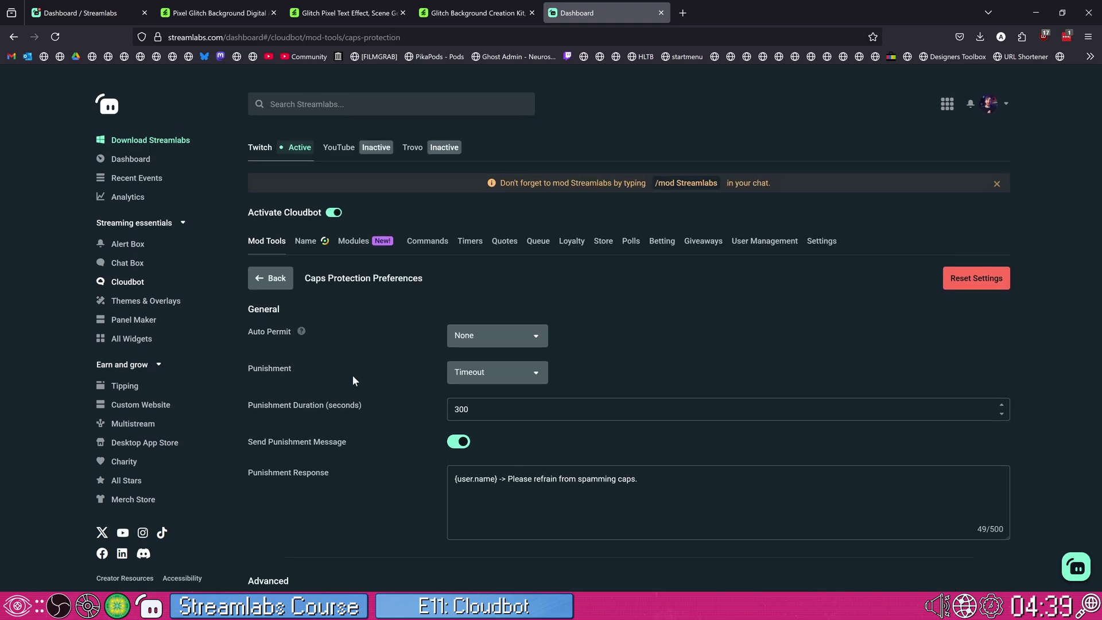
Step: Set Caps Protection's auto-permit to Regulars and go back to the Mod Tools list
left_click(519, 367)
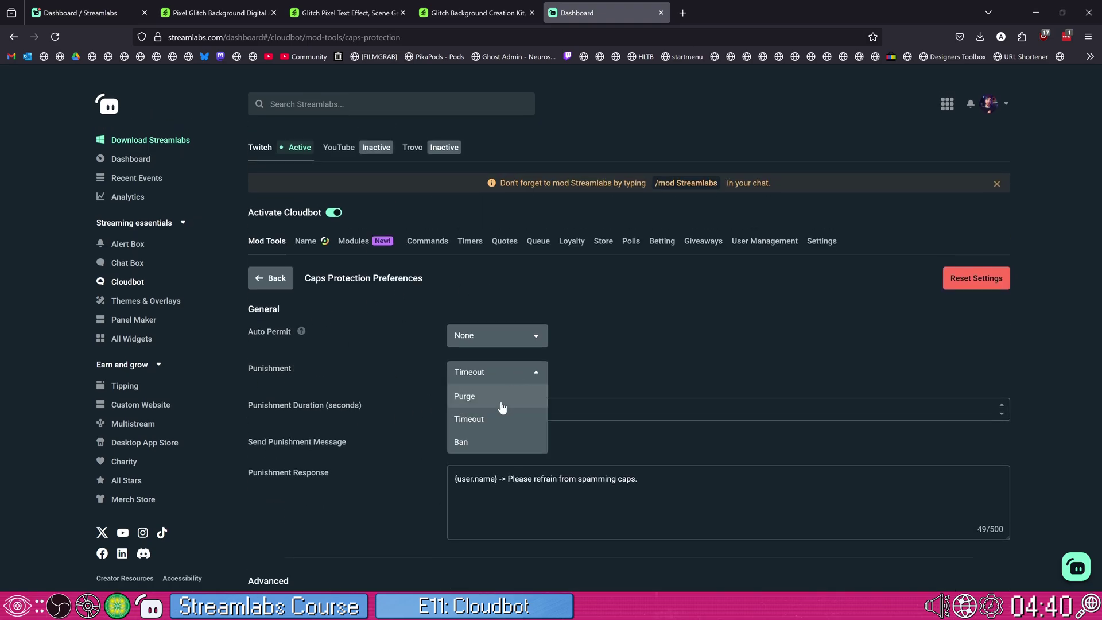
left_click(486, 333)
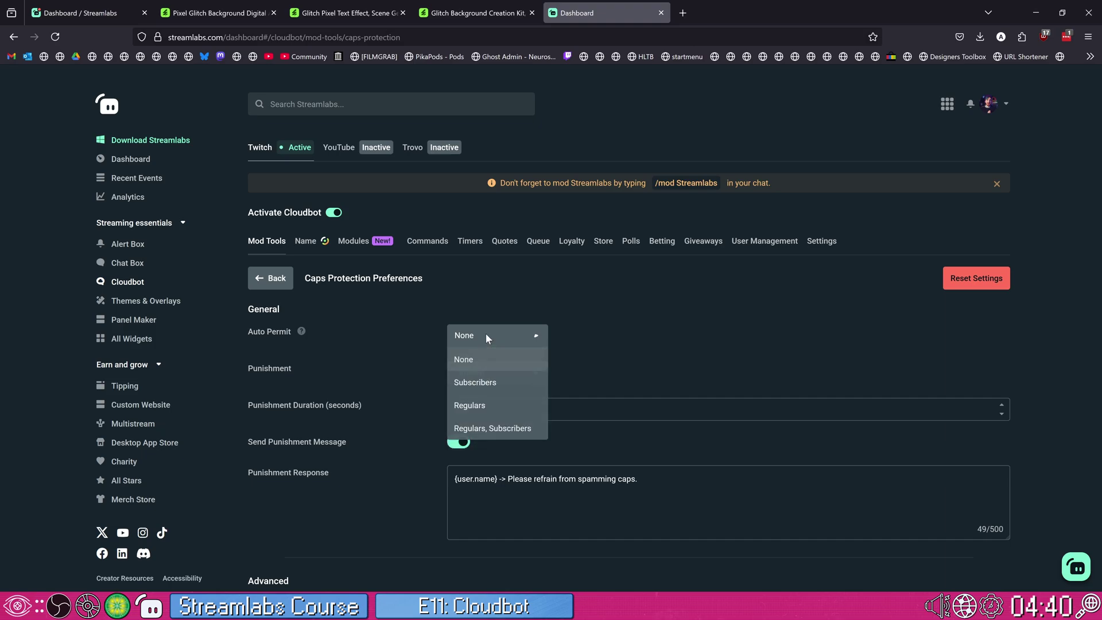
left_click(492, 428)
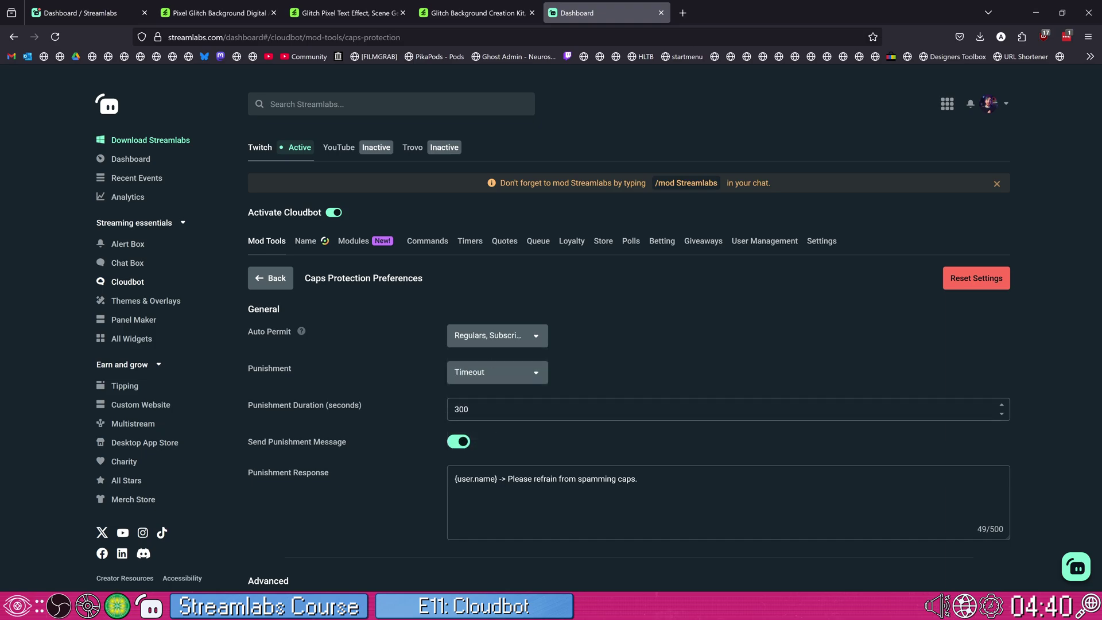
left_click(488, 335)
left_click(486, 404)
key("alt+Left")
Step: Scroll the Mod Tools list to review all seven protection filters at Medium
scroll(705, 390, "down", 2)
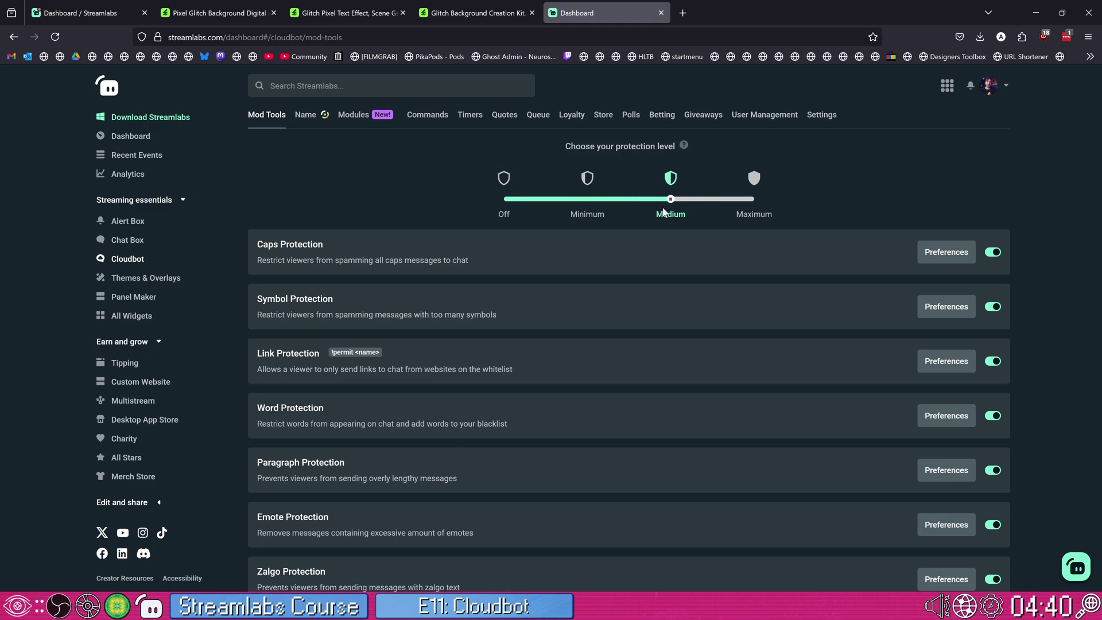
scroll(509, 463, "down", 1)
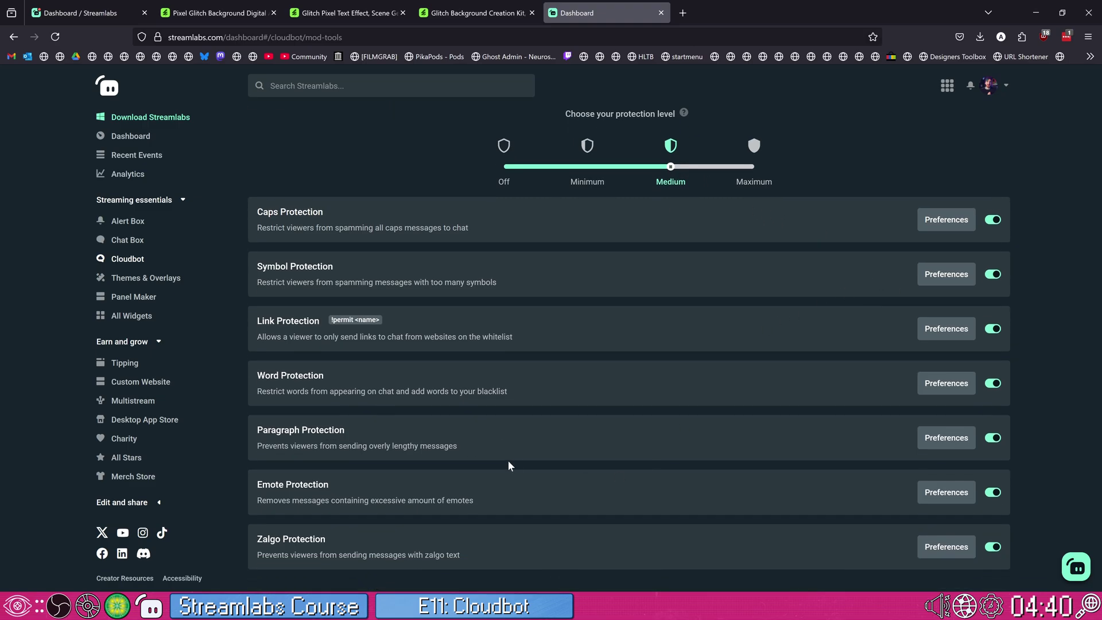
scroll(565, 463, "up", 3)
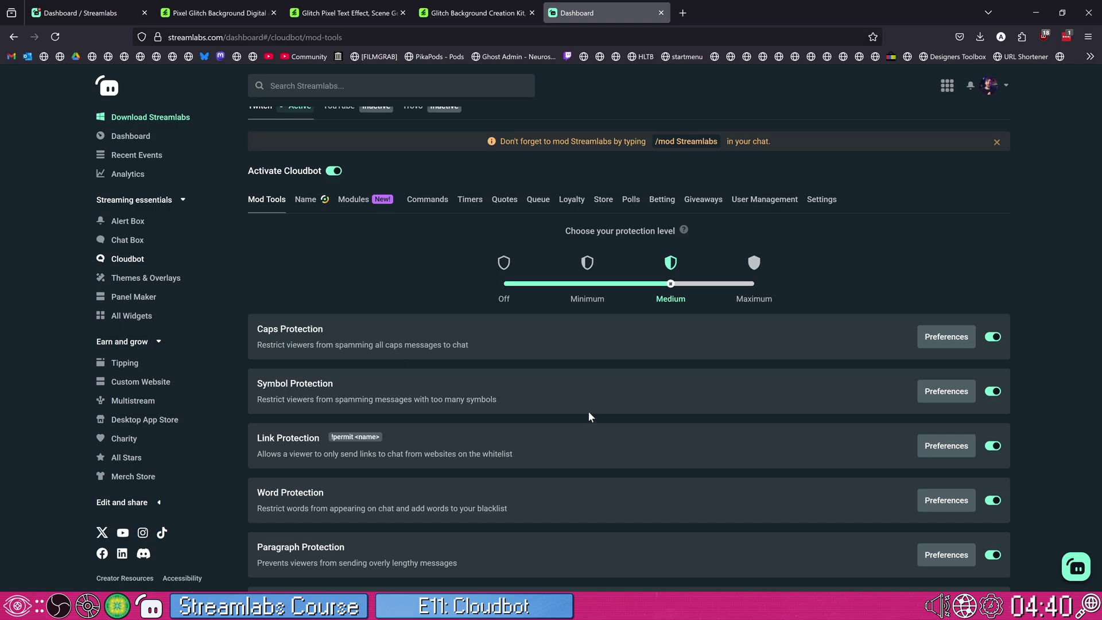
scroll(581, 409, "down", 2)
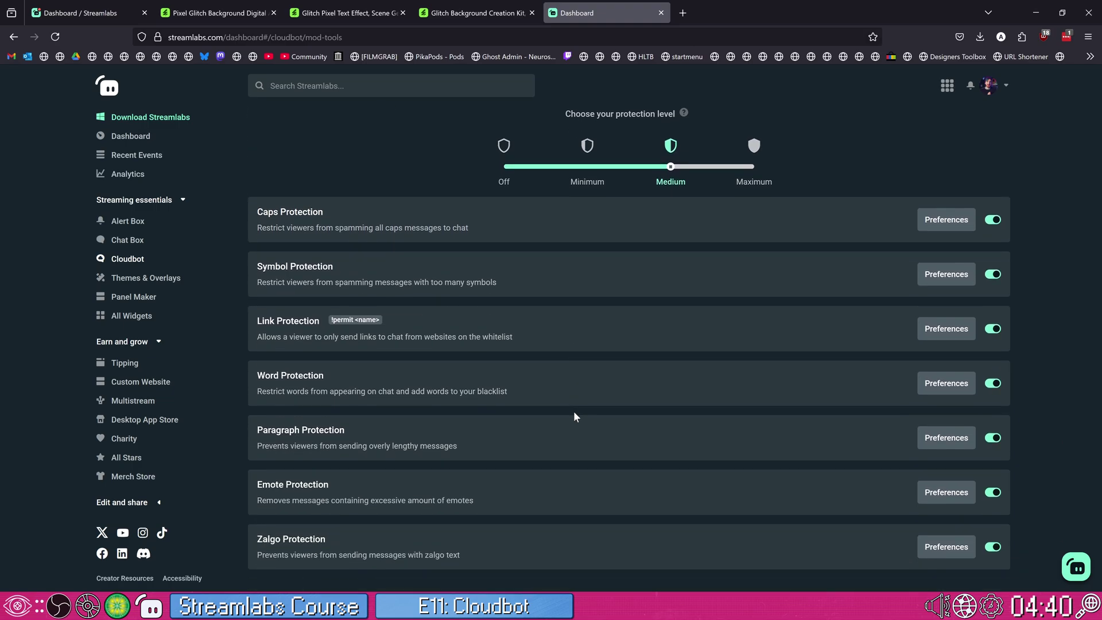
Step: Set Word Protection's auto permit to Regulars and save the settings
left_click(938, 388)
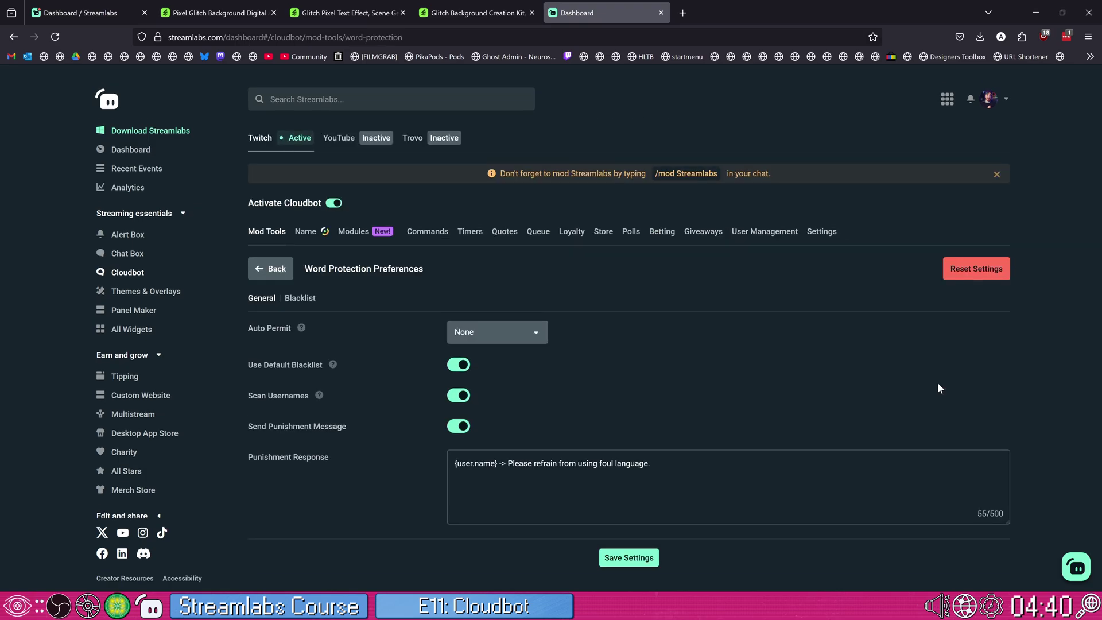
left_click(487, 345)
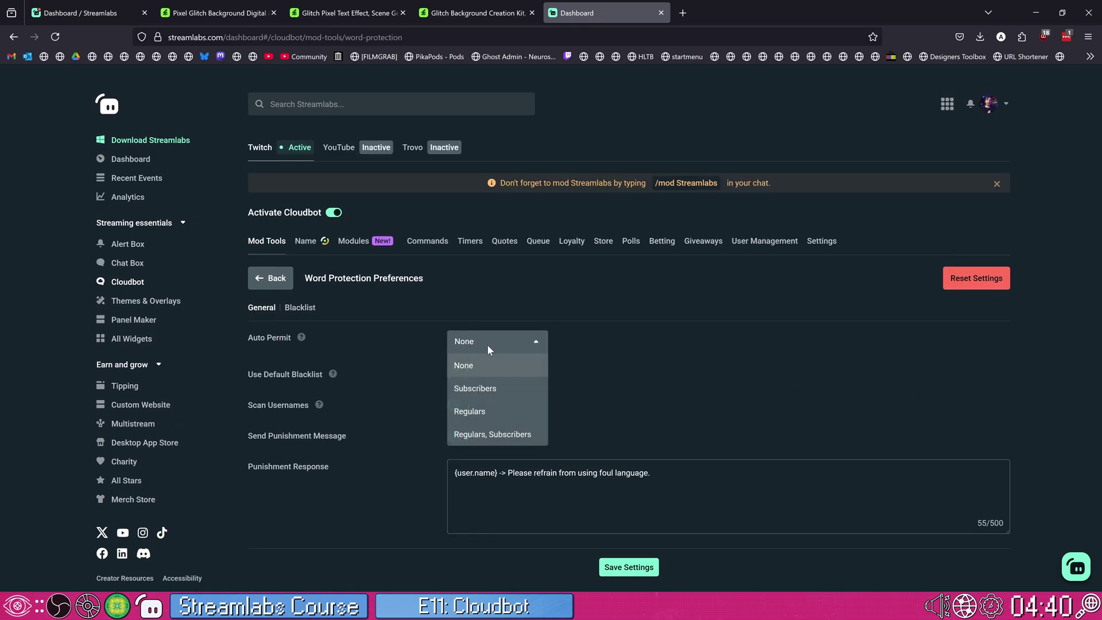
left_click(494, 411)
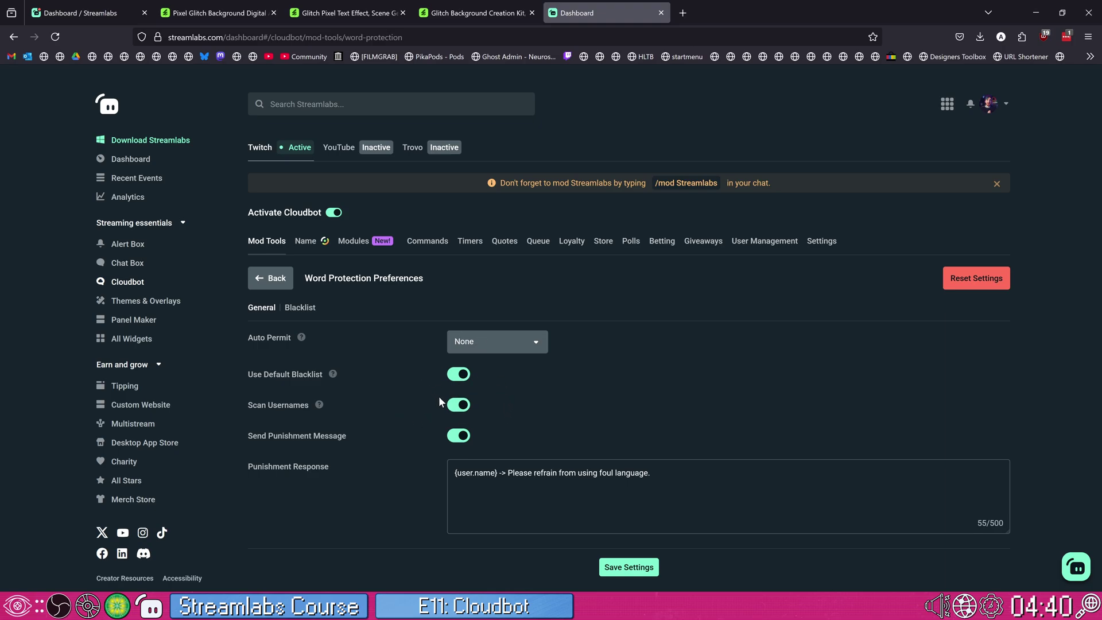
left_click(495, 347)
left_click(492, 409)
left_click(630, 566)
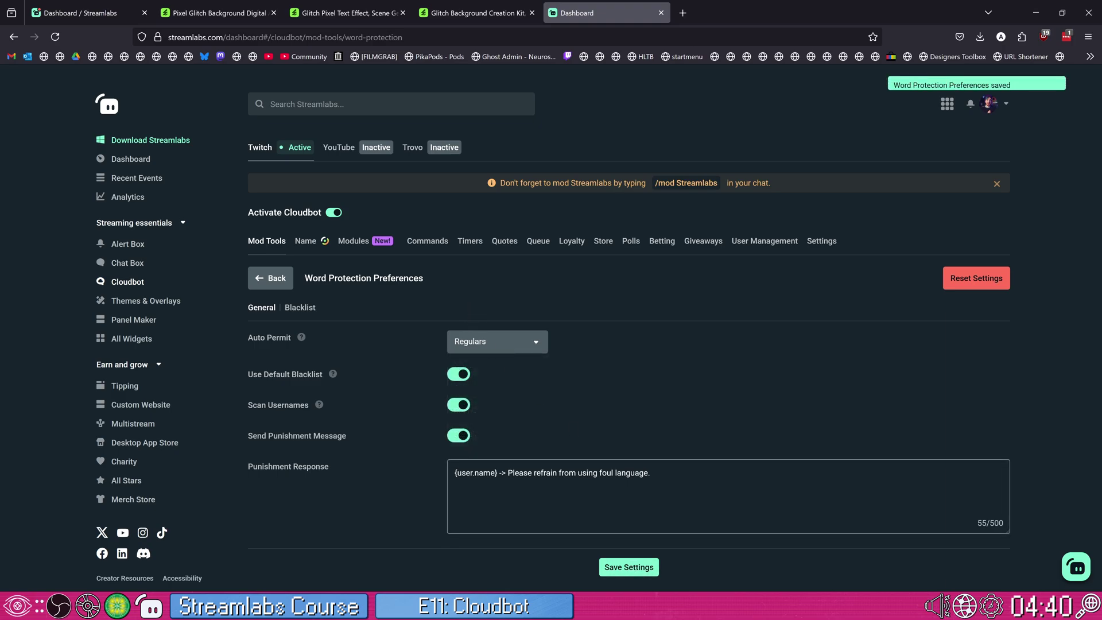
left_click(625, 566)
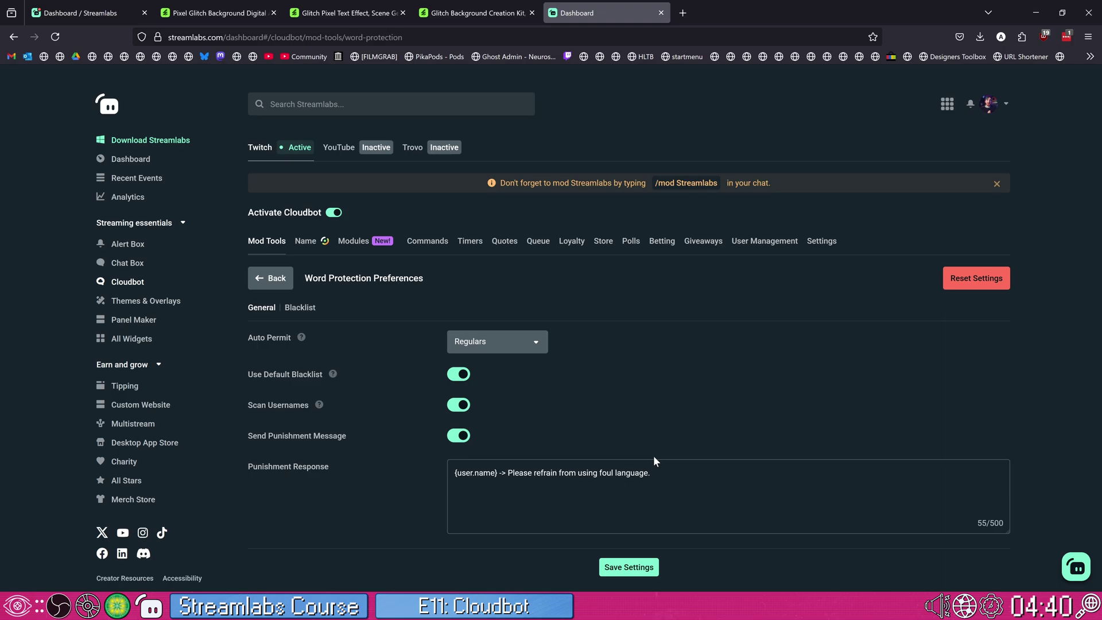
Step: Revert Word Protection's auto permit to None, save, and return to the protections overview
left_click(491, 343)
left_click(468, 364)
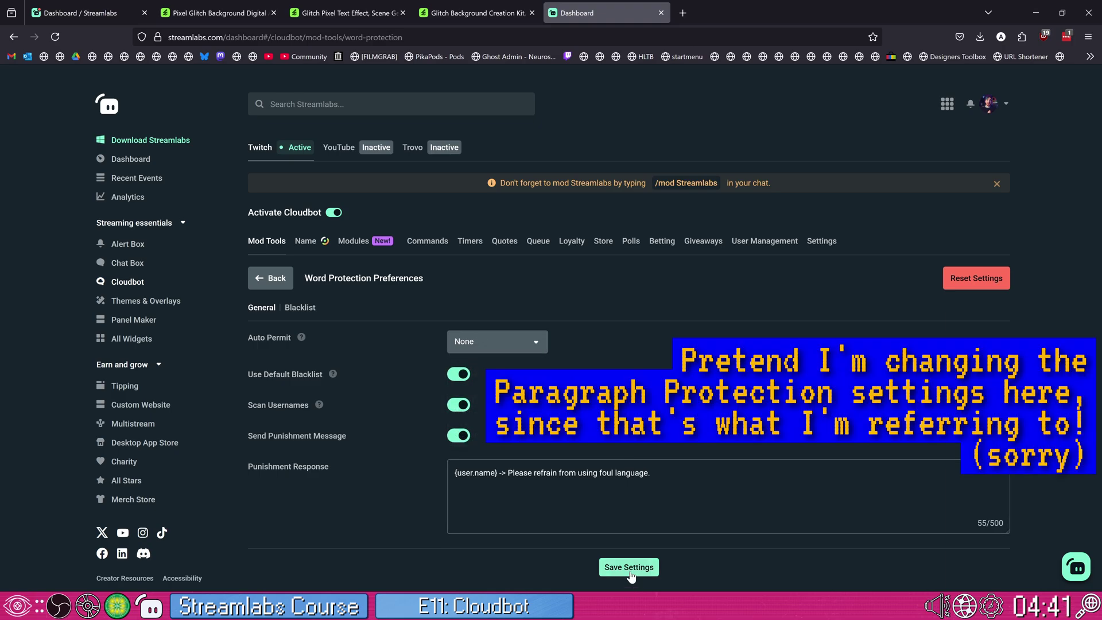
left_click(630, 575)
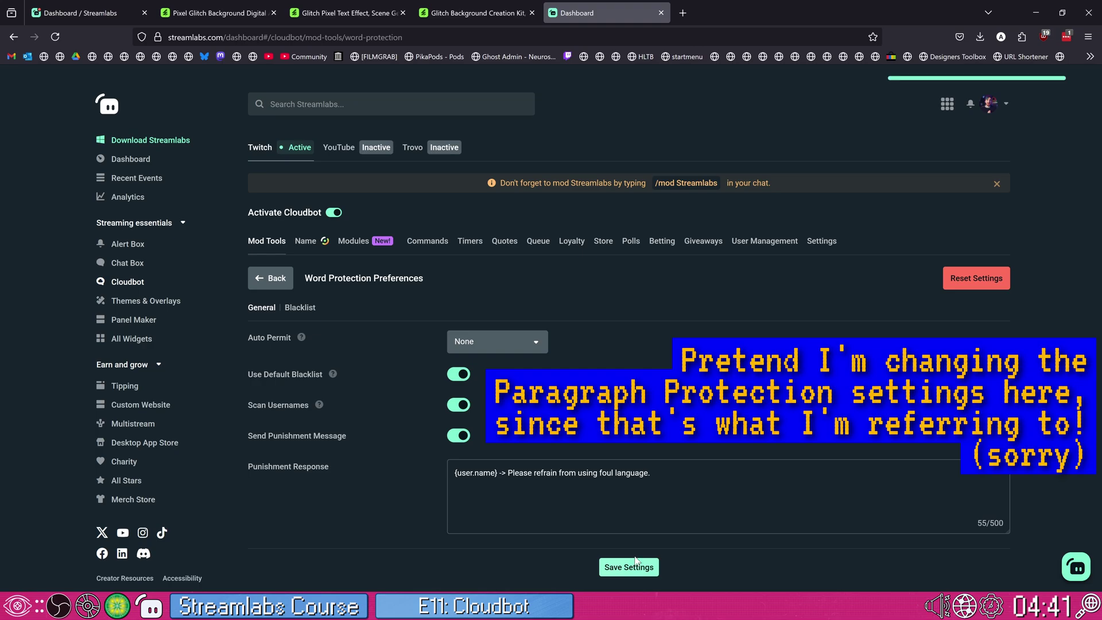
left_click(282, 287)
scroll(398, 395, "down", 1)
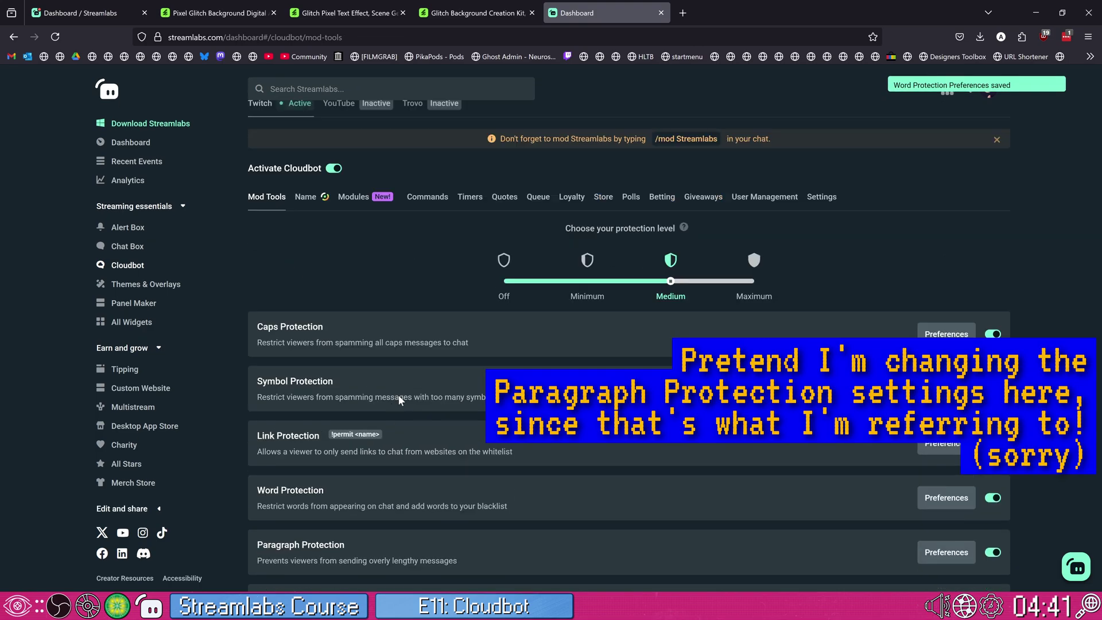
scroll(398, 395, "down", 2)
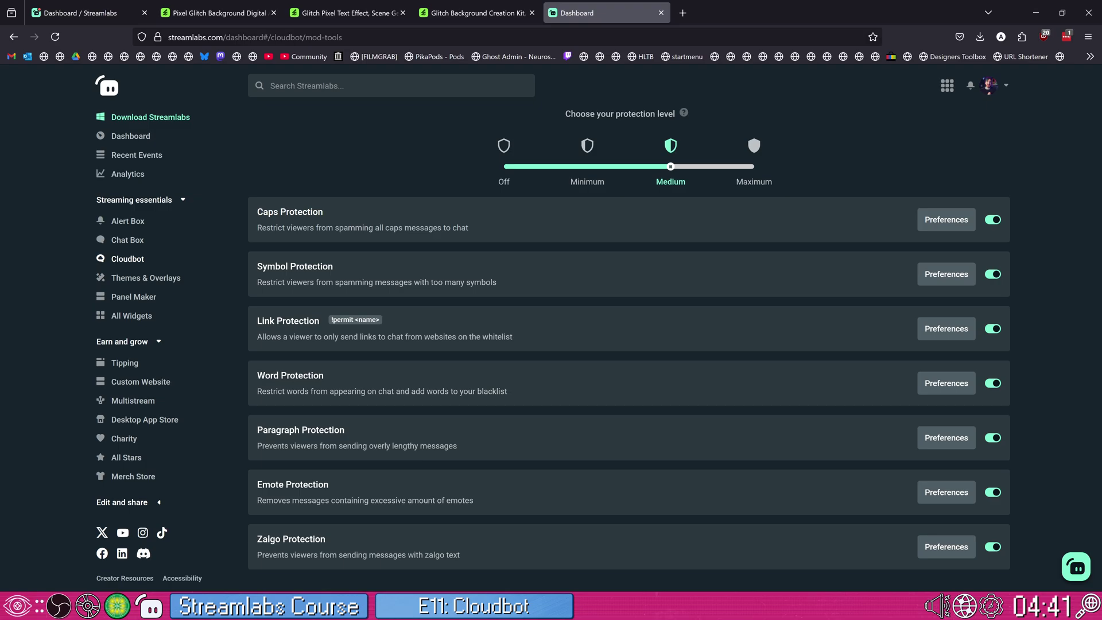
scroll(398, 405, "up", 3)
Step: Go to the Name tab showing the Twitch and YouTube bot account cards
left_click(305, 241)
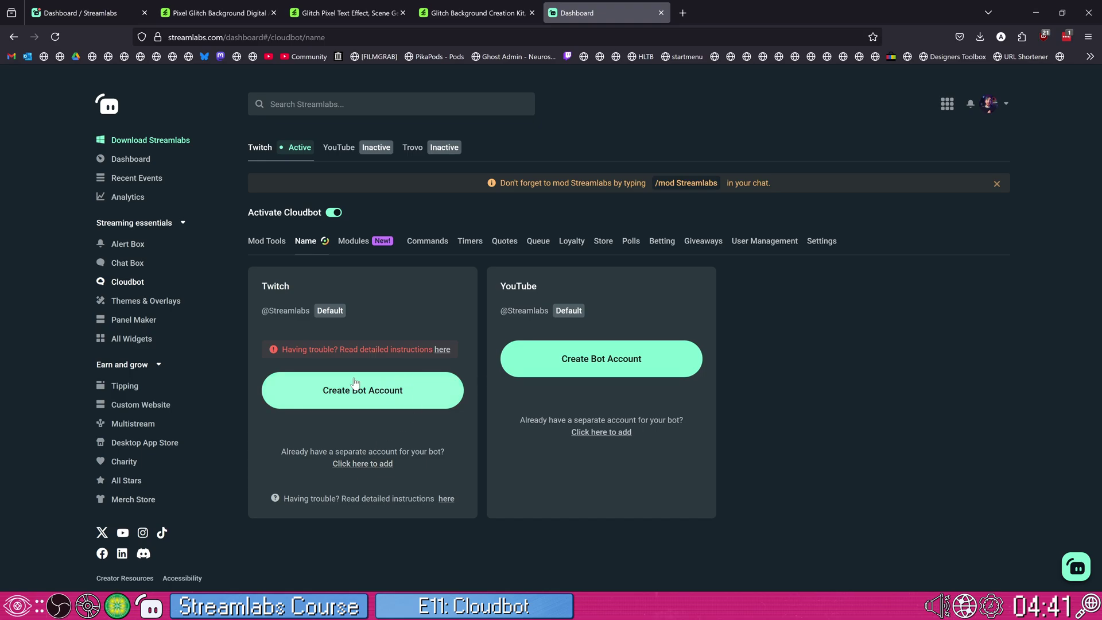
Step: Sign in to Twitch as the bot account and authorize it as Cloudbot's Twitch bot
left_click(369, 462)
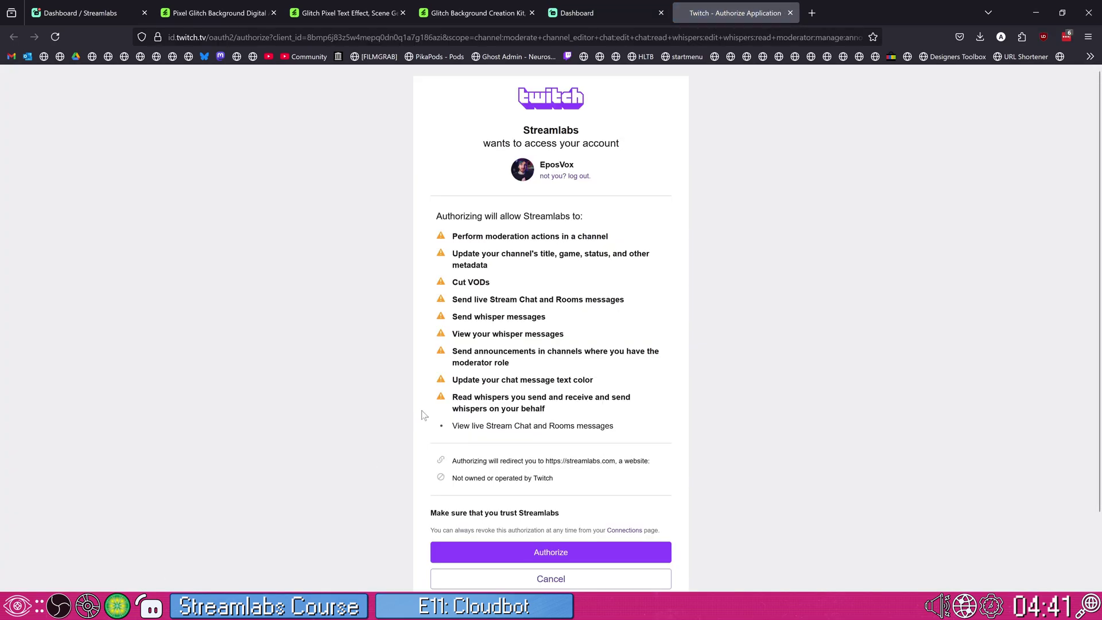
scroll(556, 448, "down", 3)
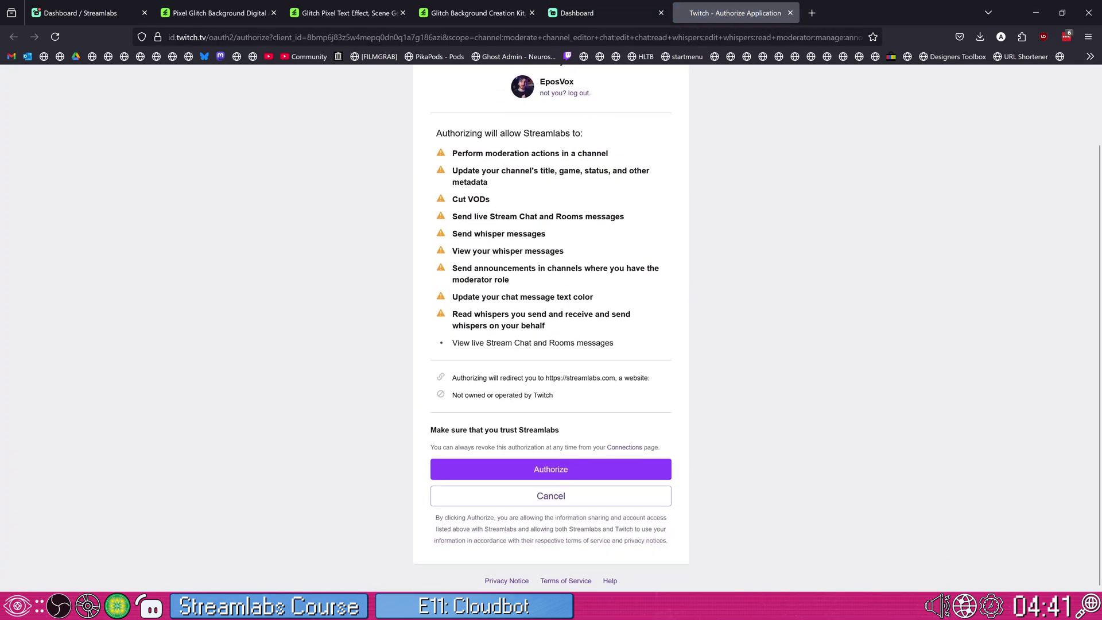
scroll(574, 436, "up", 3)
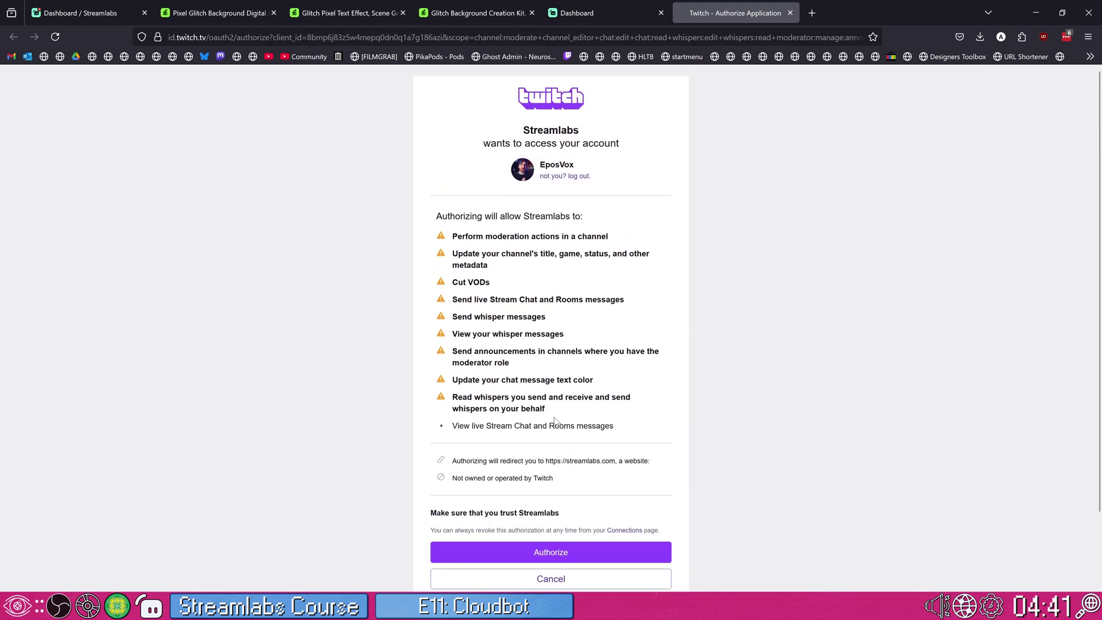
left_click(571, 180)
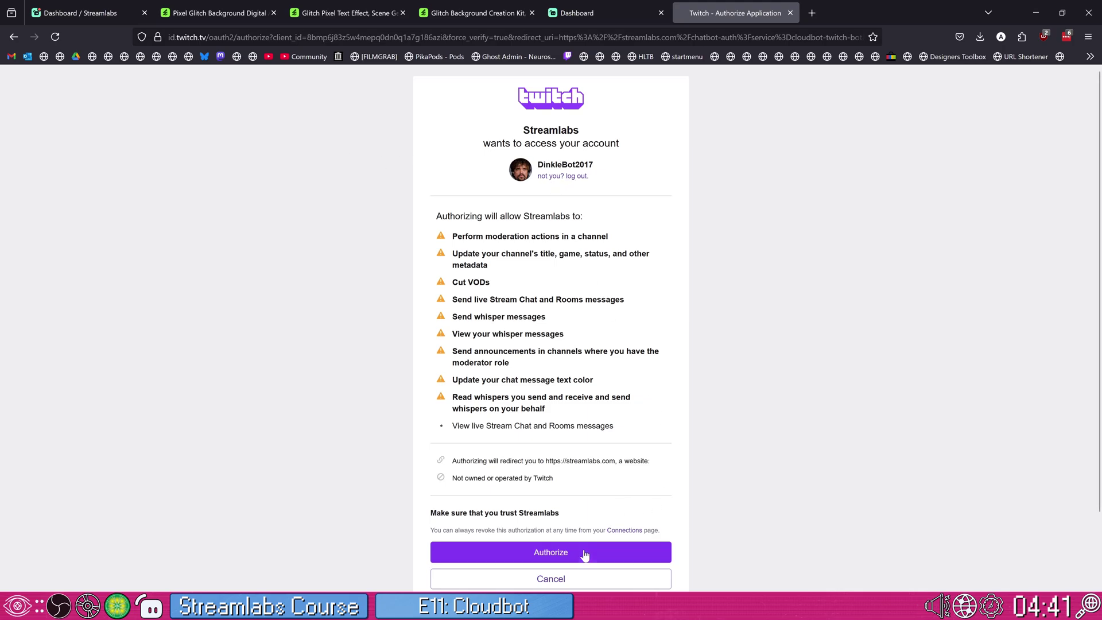
left_click(585, 554)
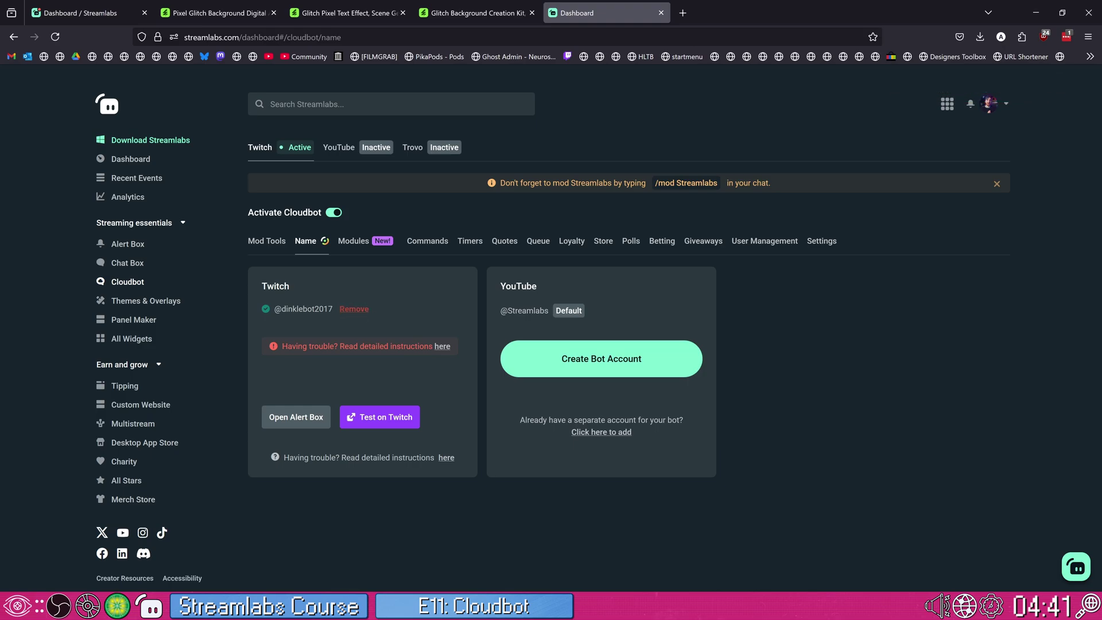
left_click_drag(335, 309, 262, 311)
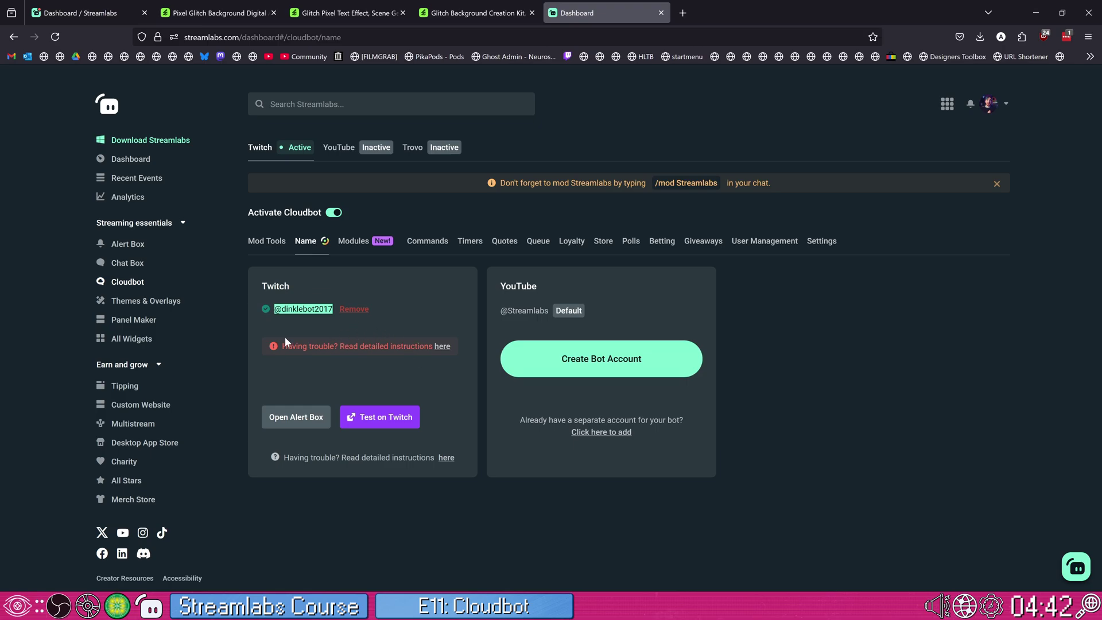
left_click(581, 316)
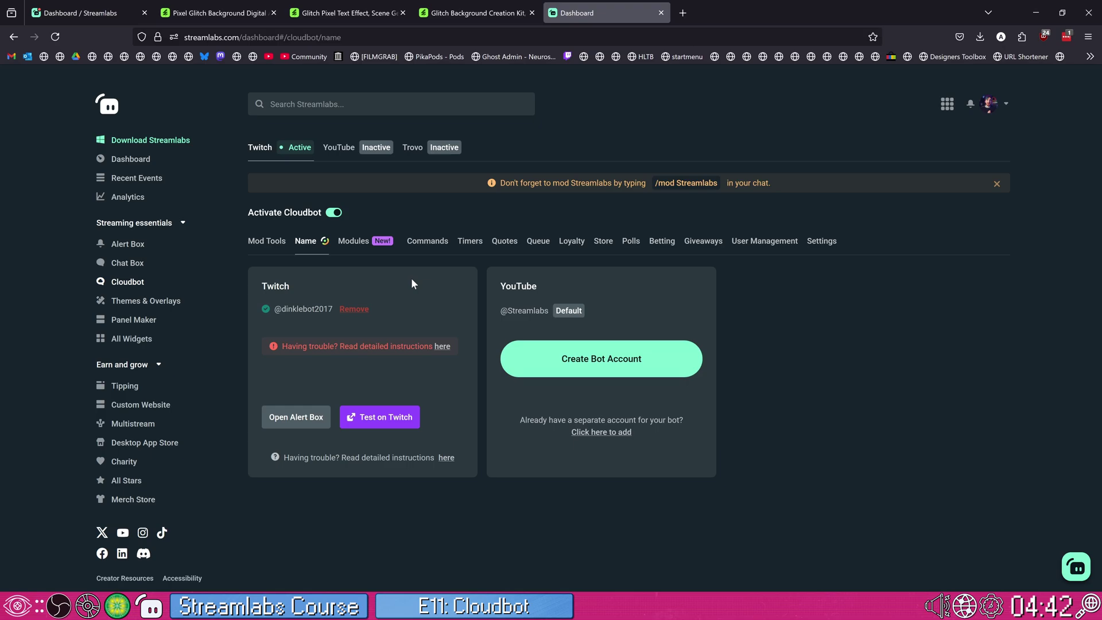
Step: Open the Commands list, look over the !music response, and start a new custom command
left_click(431, 241)
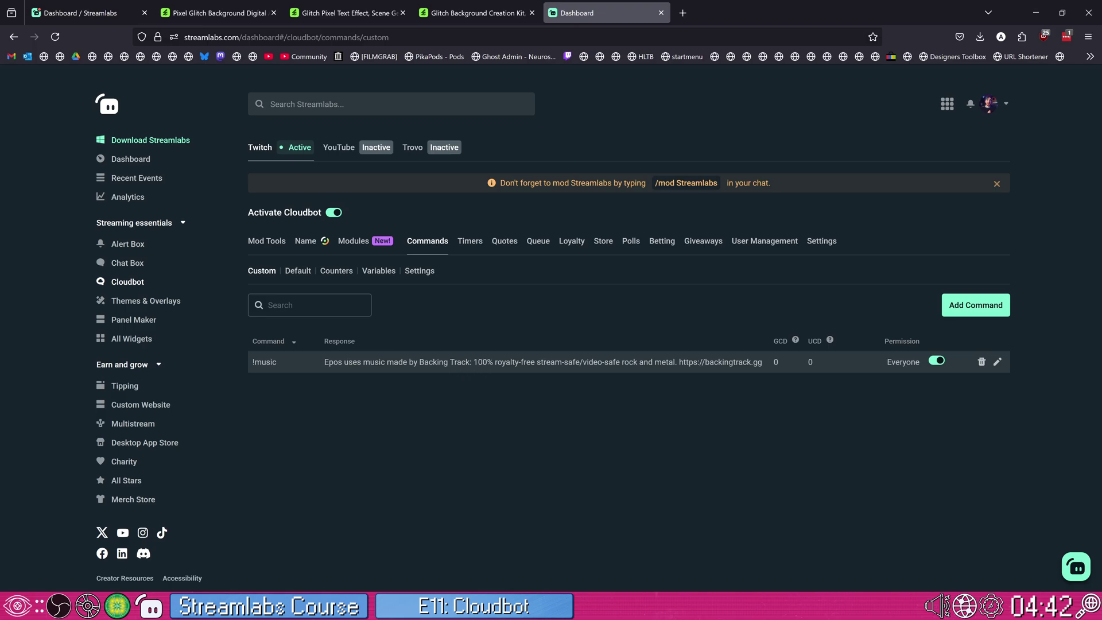
left_click_drag(324, 362, 780, 361)
left_click(779, 362)
left_click(960, 309)
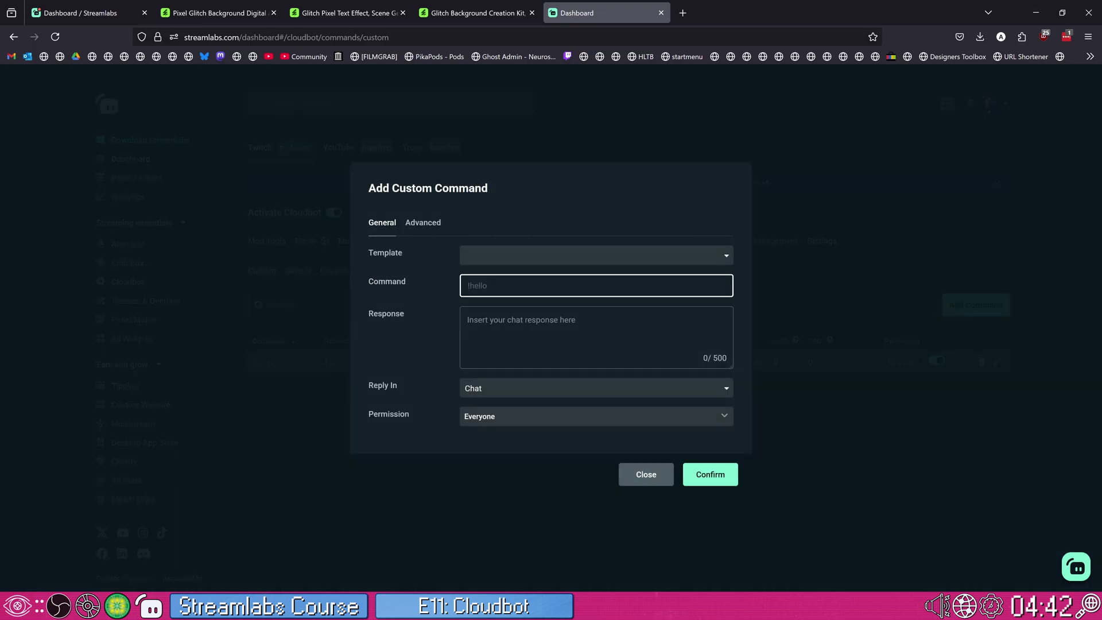
type("!pizza")
key("Tab")
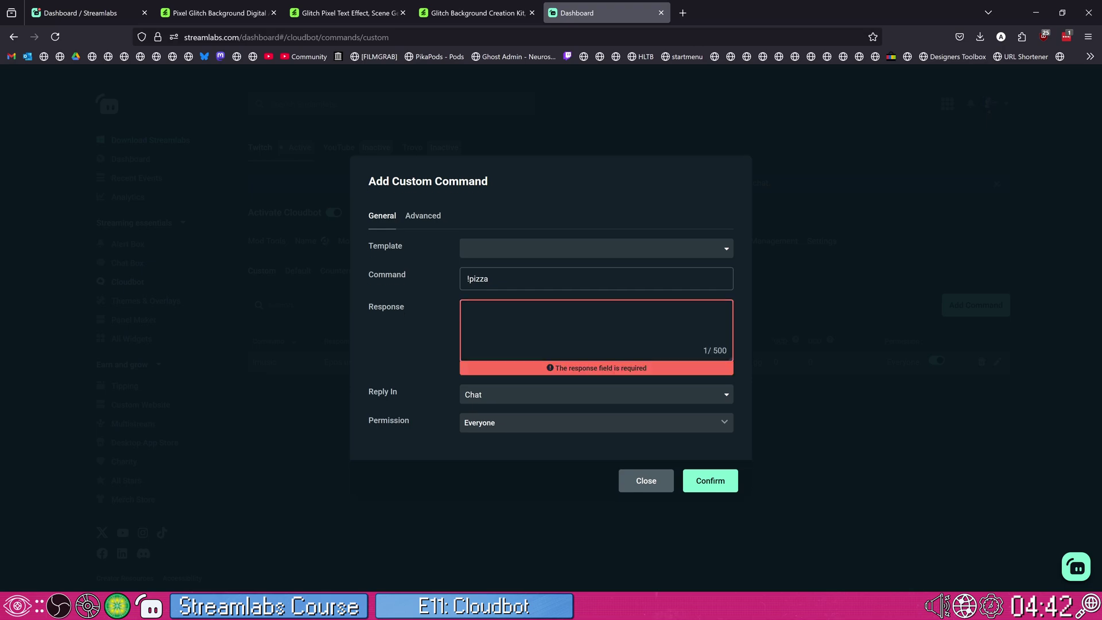
type("Learn more ab")
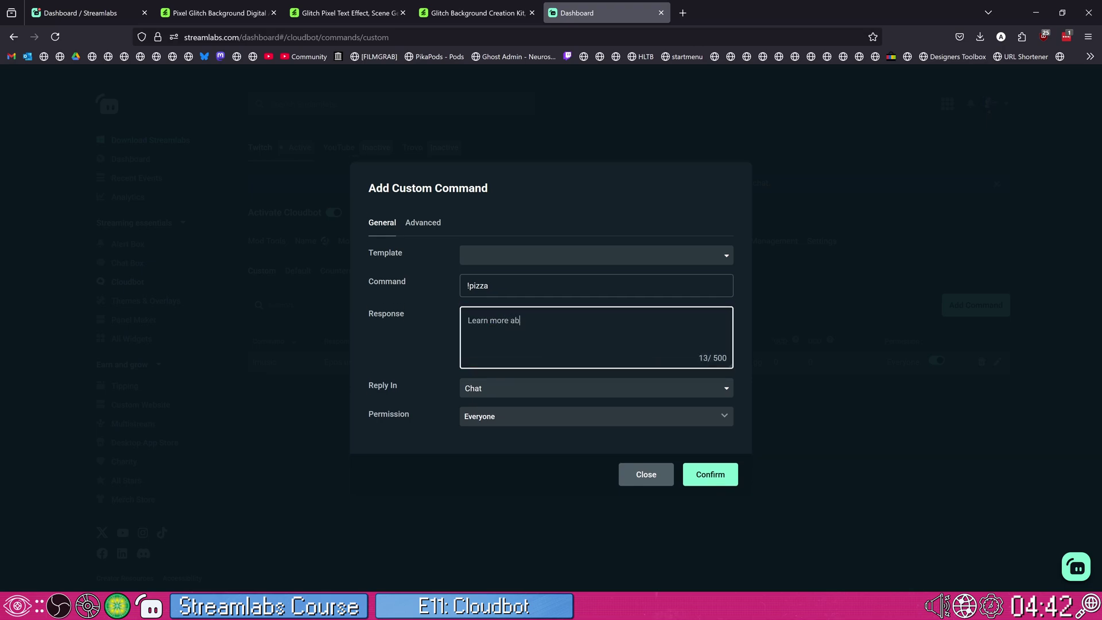
type("out Addie's recipes and cooking a")
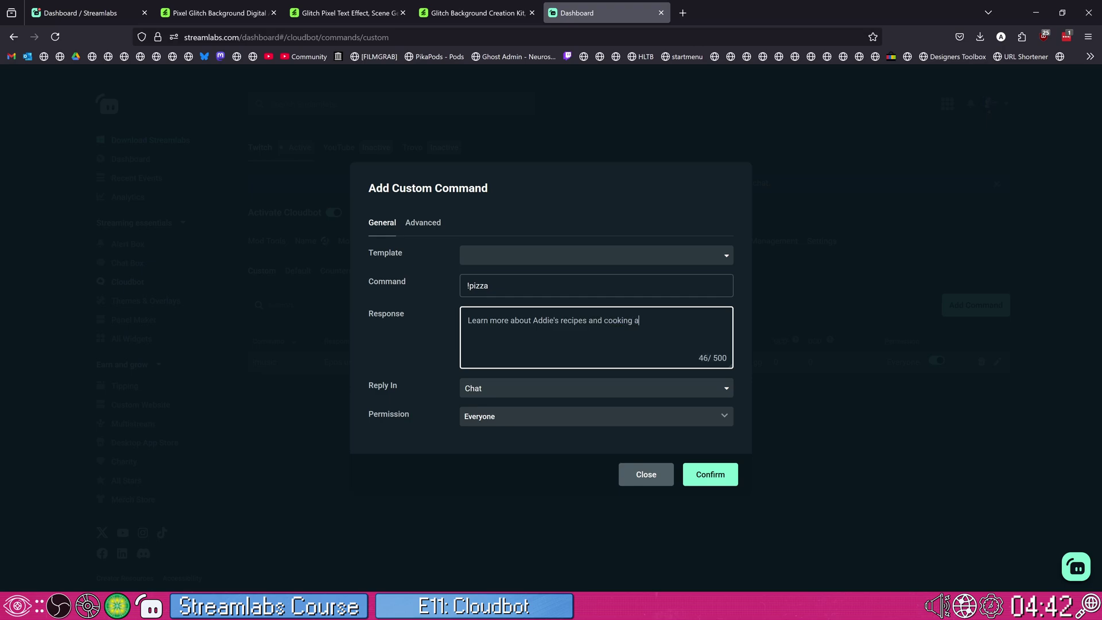
type("t https://neurospicy.cooking")
Step: Keep replies going to chat, review the Advanced cooldown settings, and save the !pizza command
left_click(482, 385)
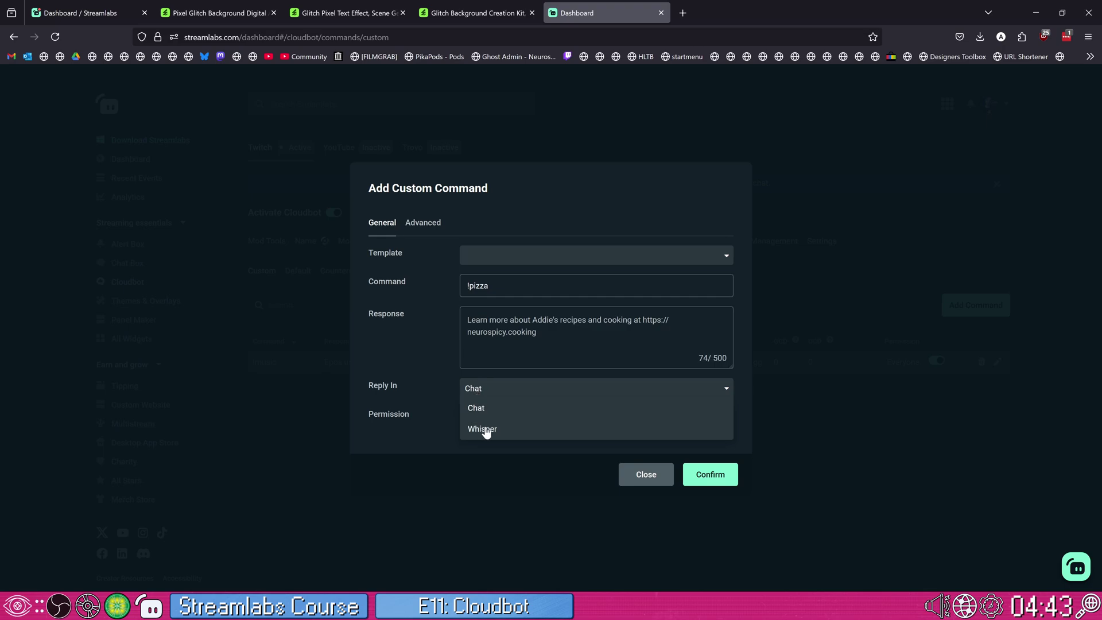
left_click(476, 405)
left_click(502, 416)
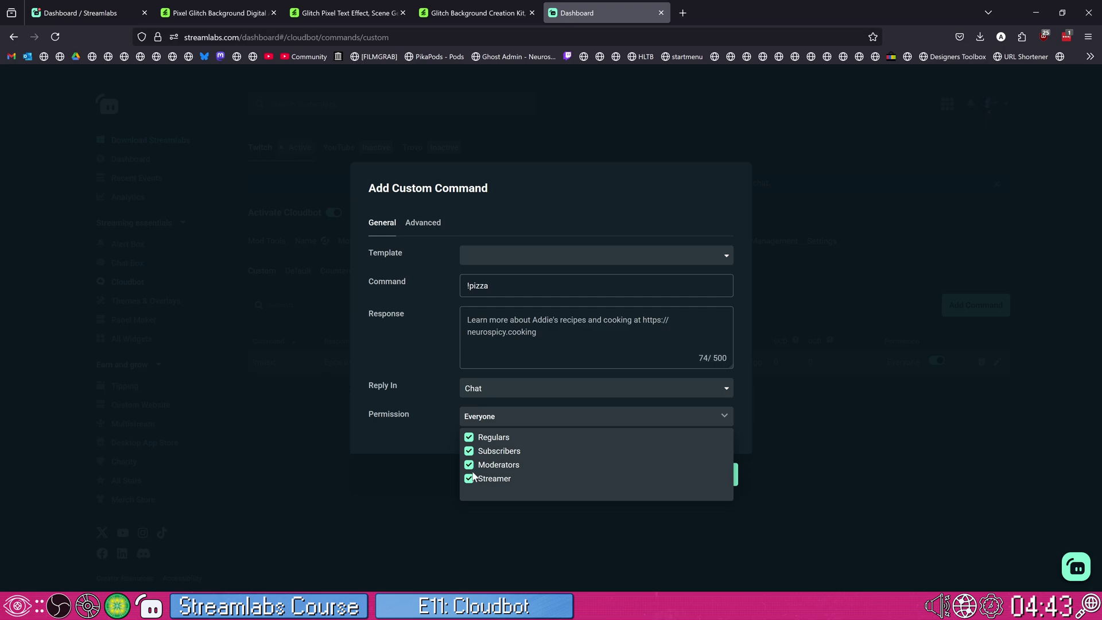
left_click(517, 332)
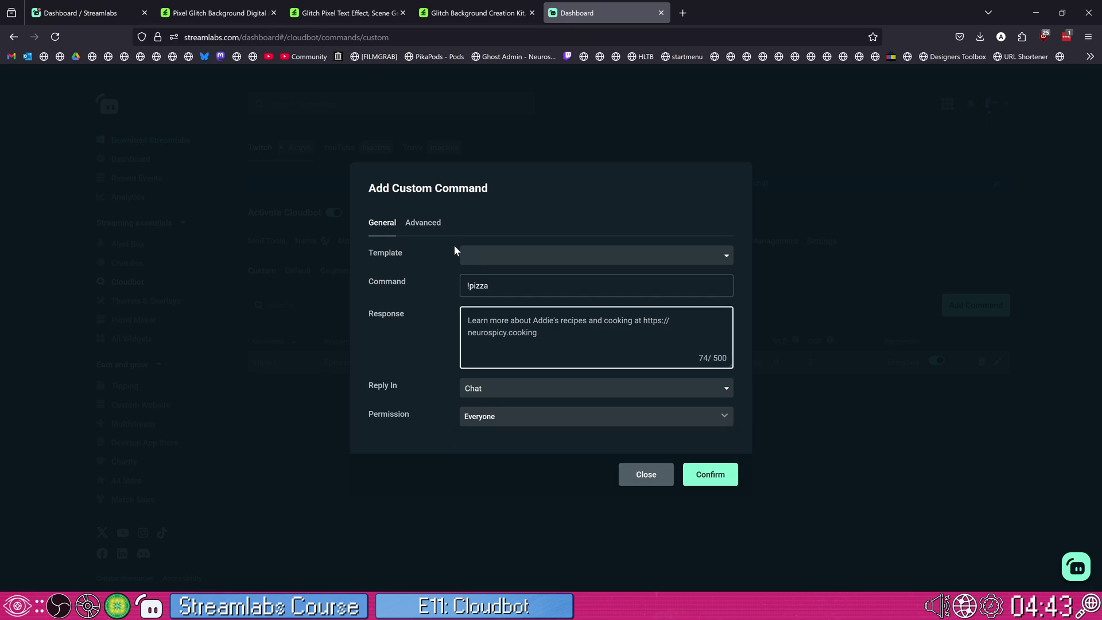
left_click(423, 222)
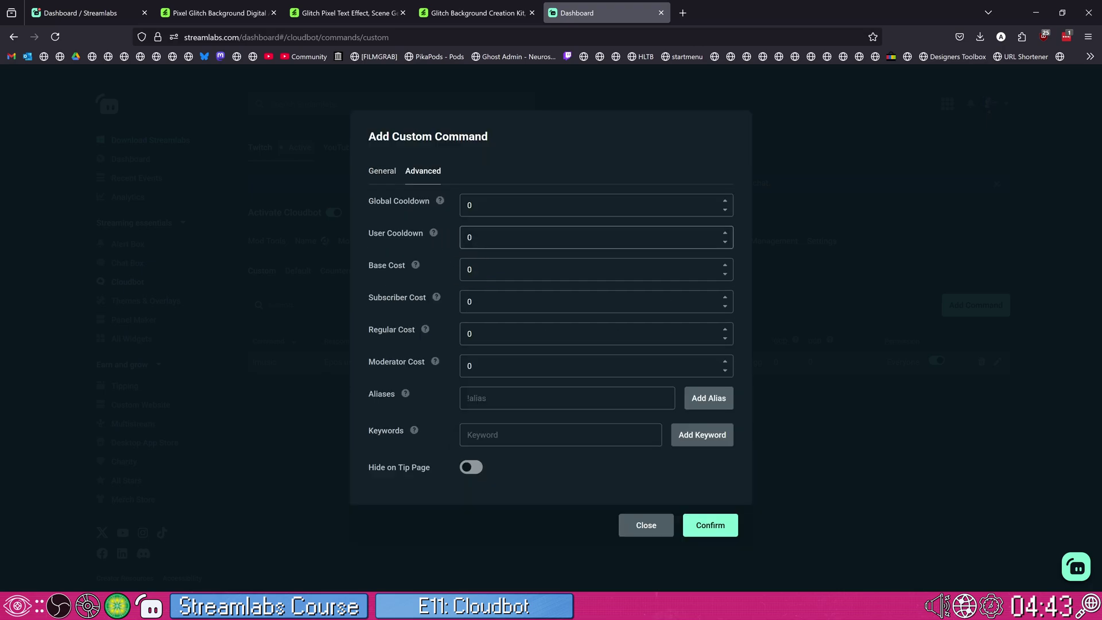
left_click(385, 173)
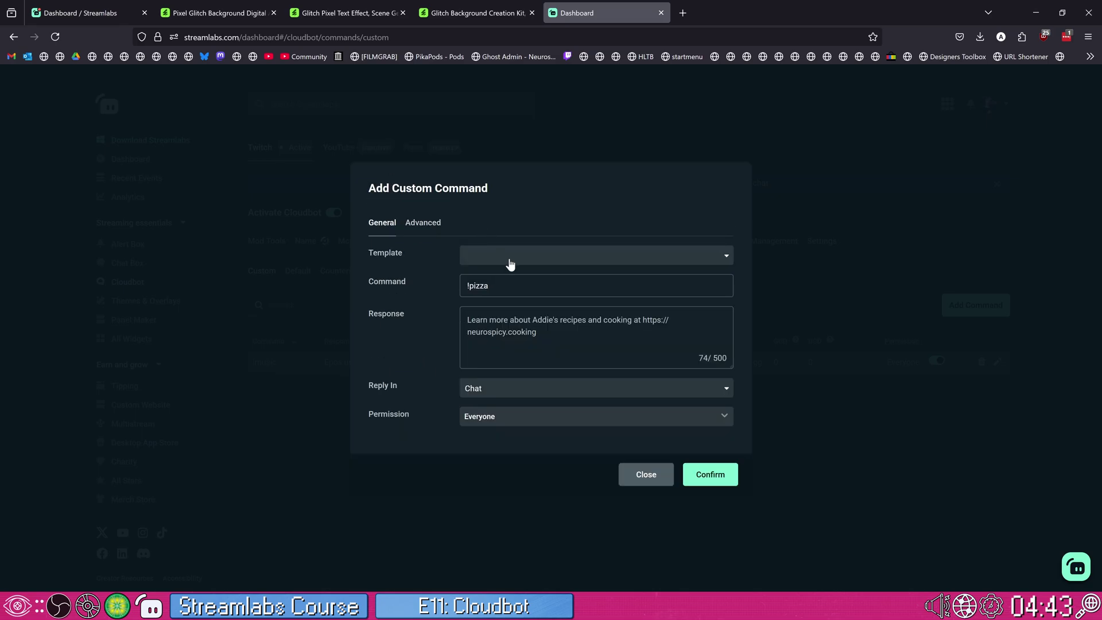
left_click(702, 472)
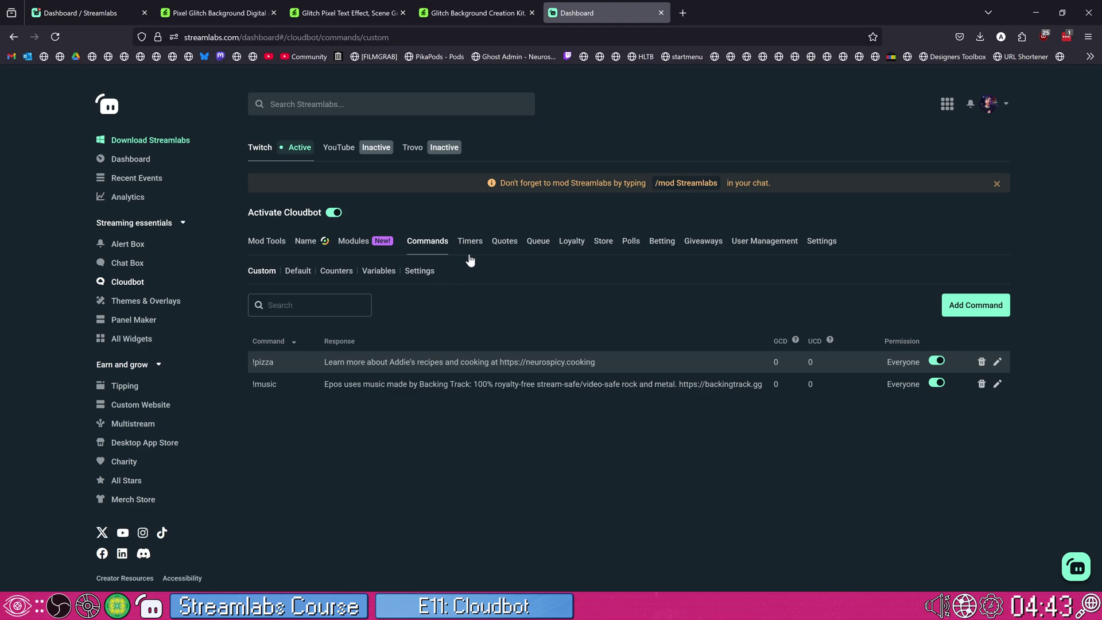
left_click(338, 273)
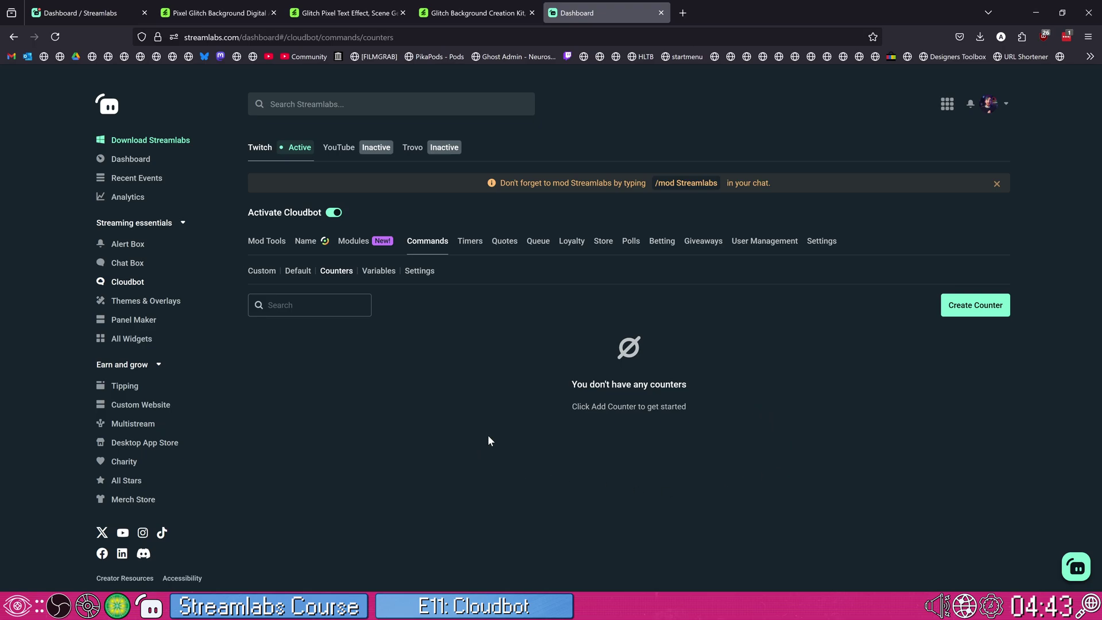
left_click(378, 272)
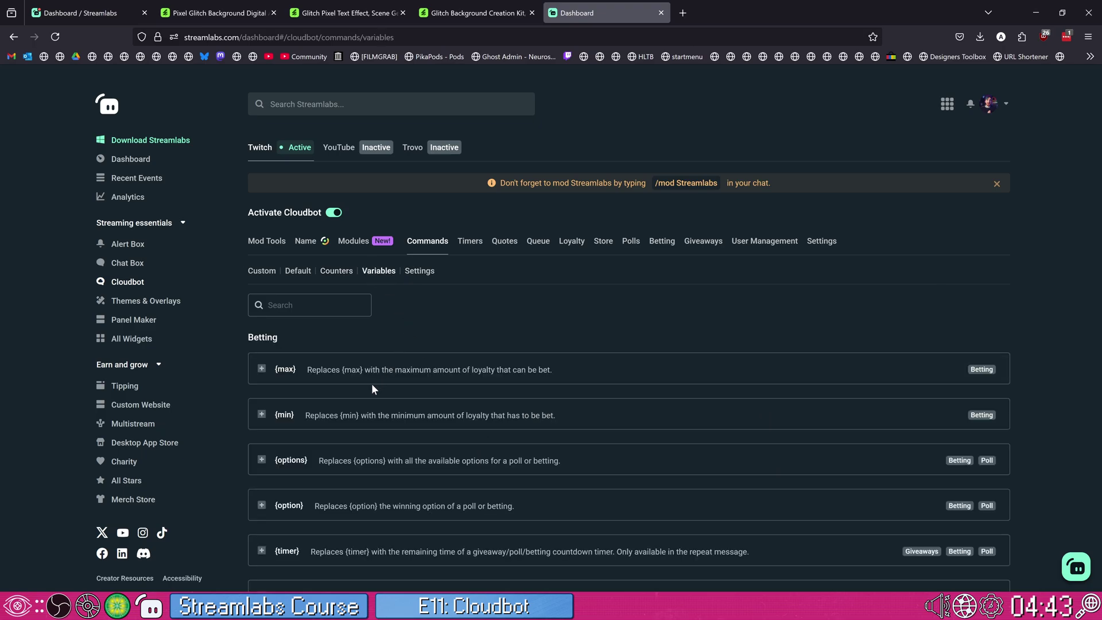
scroll(326, 462, "down", 2)
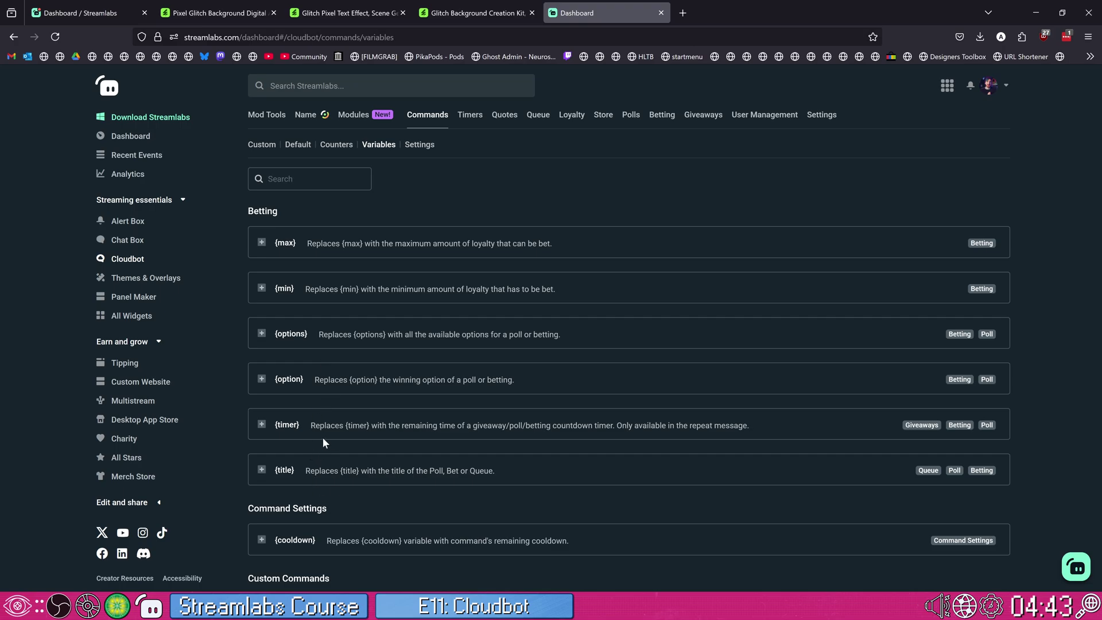
scroll(323, 442, "up", 2)
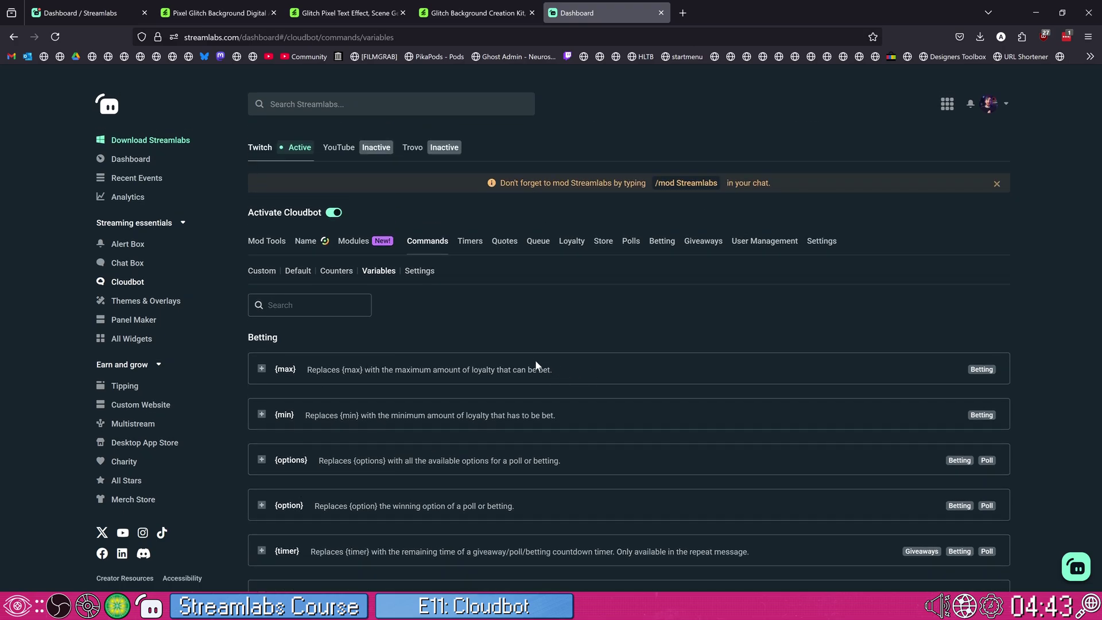
left_click(422, 272)
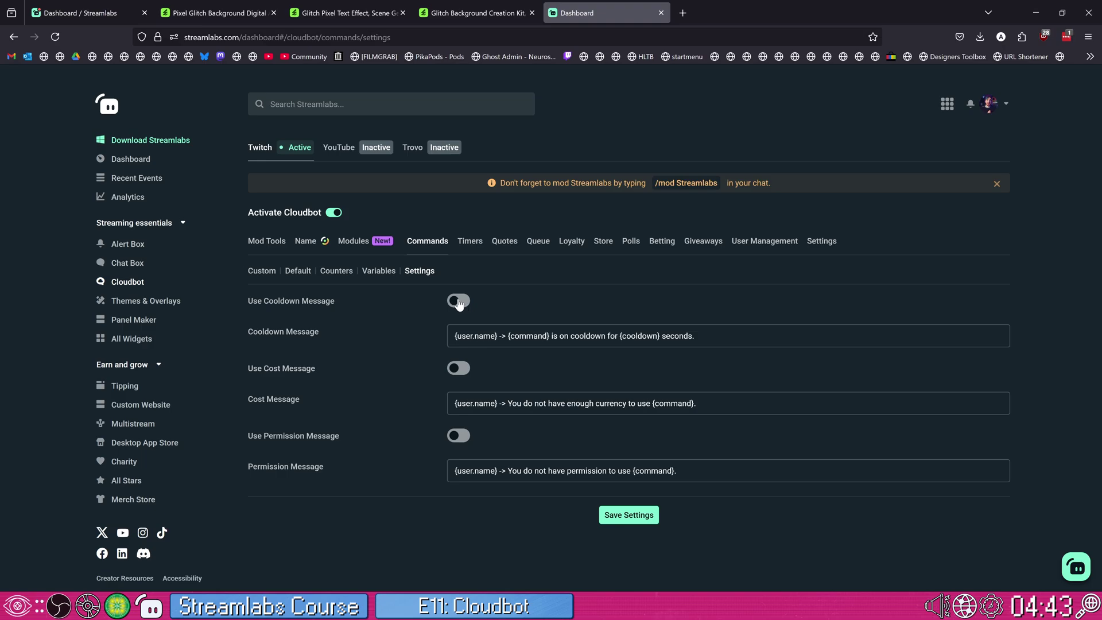
left_click(261, 271)
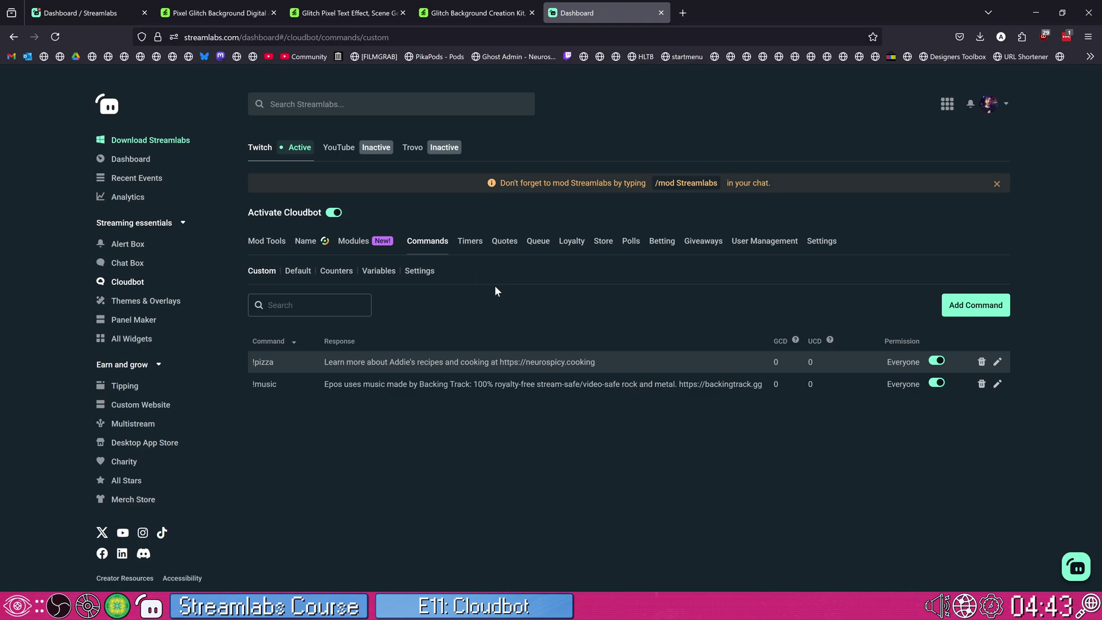
Step: Open the Timers page and dismiss a new timer form without saving
left_click(470, 240)
left_click(983, 278)
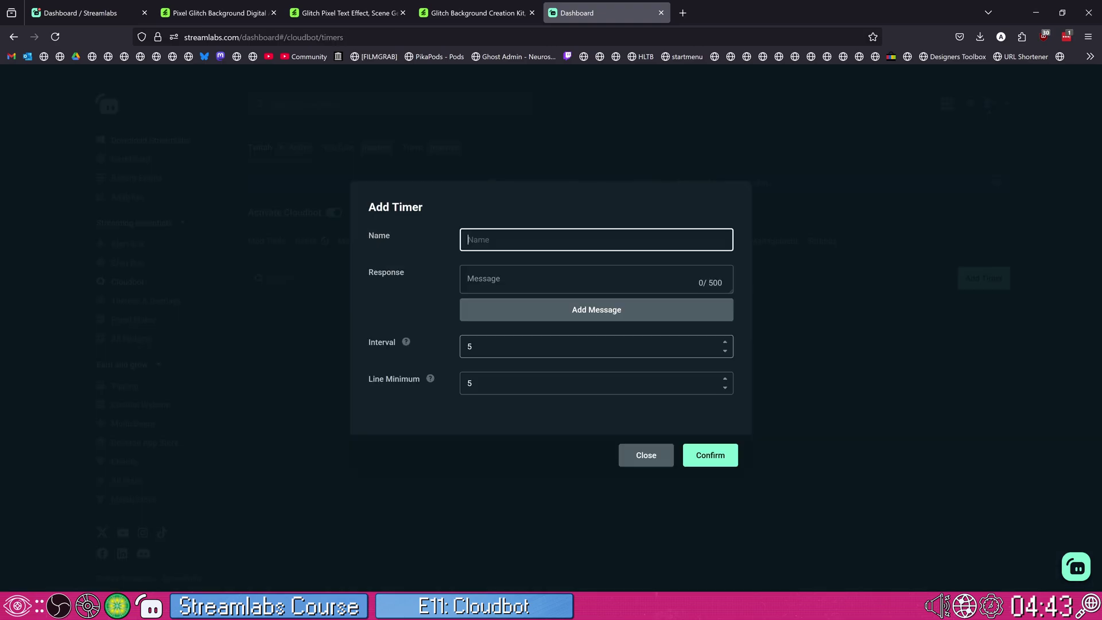
left_click(654, 453)
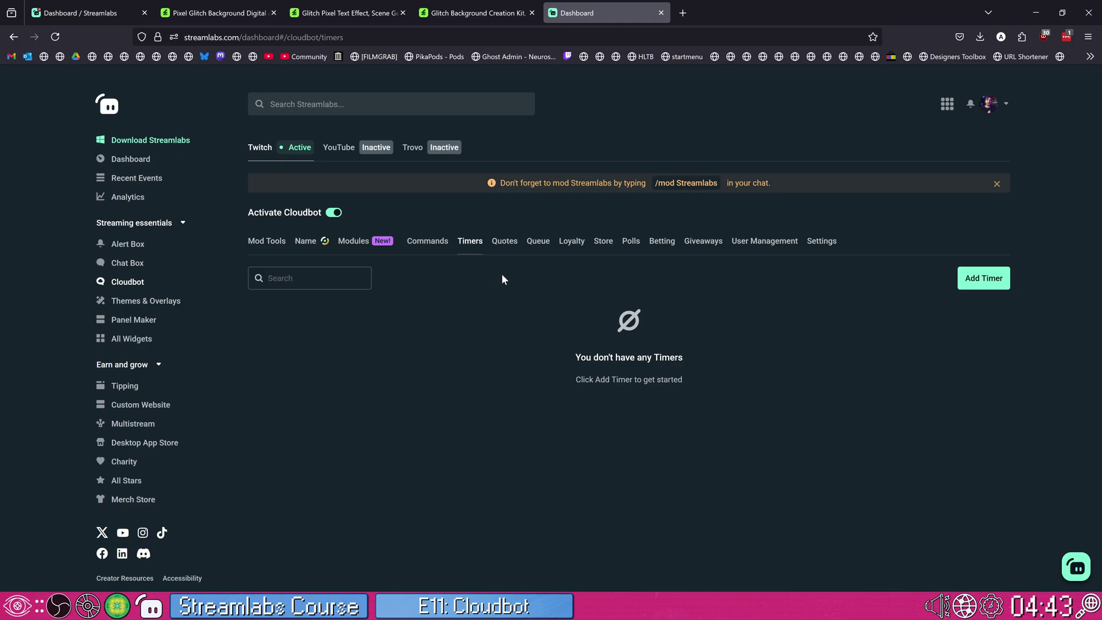
Step: Open the Quotes page, look over the new quote's fields, and close the form unsaved
left_click(505, 242)
left_click(966, 305)
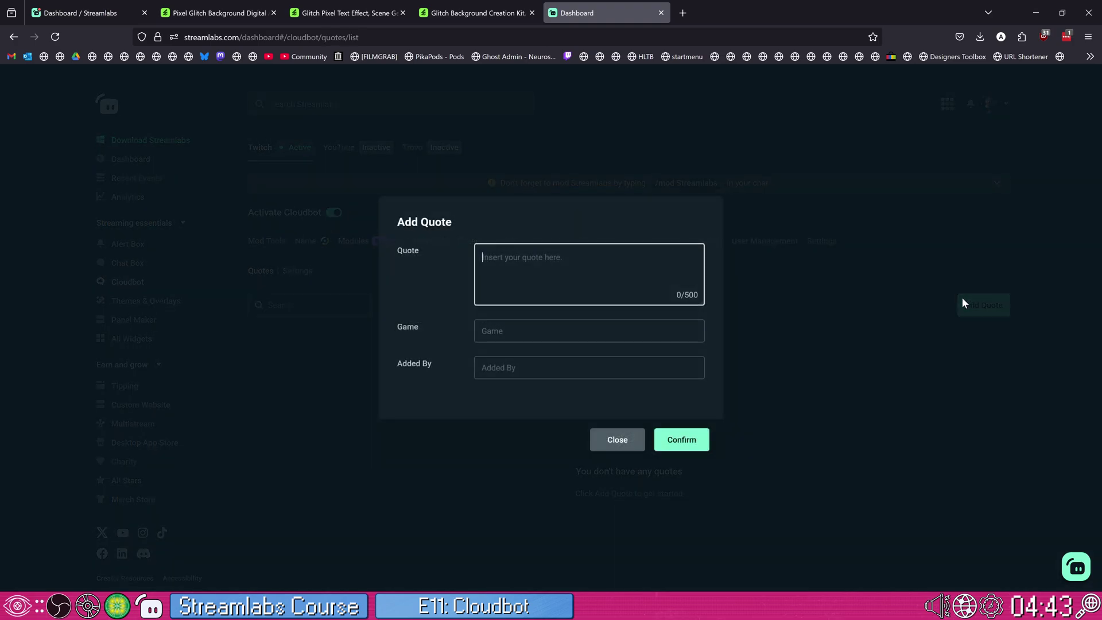
left_click(550, 333)
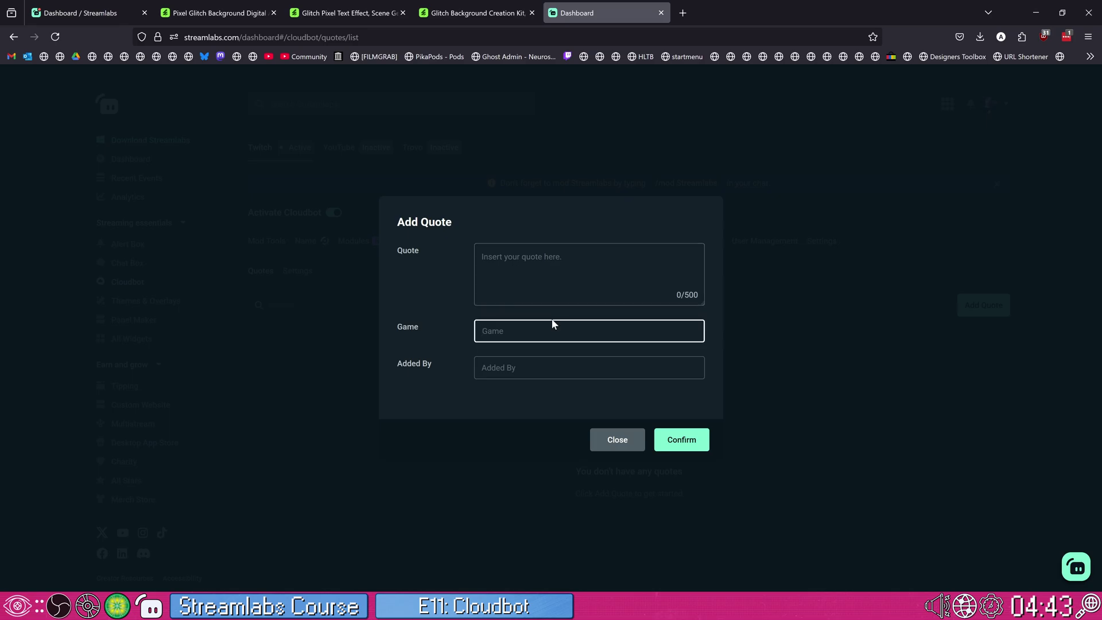
key("Tab")
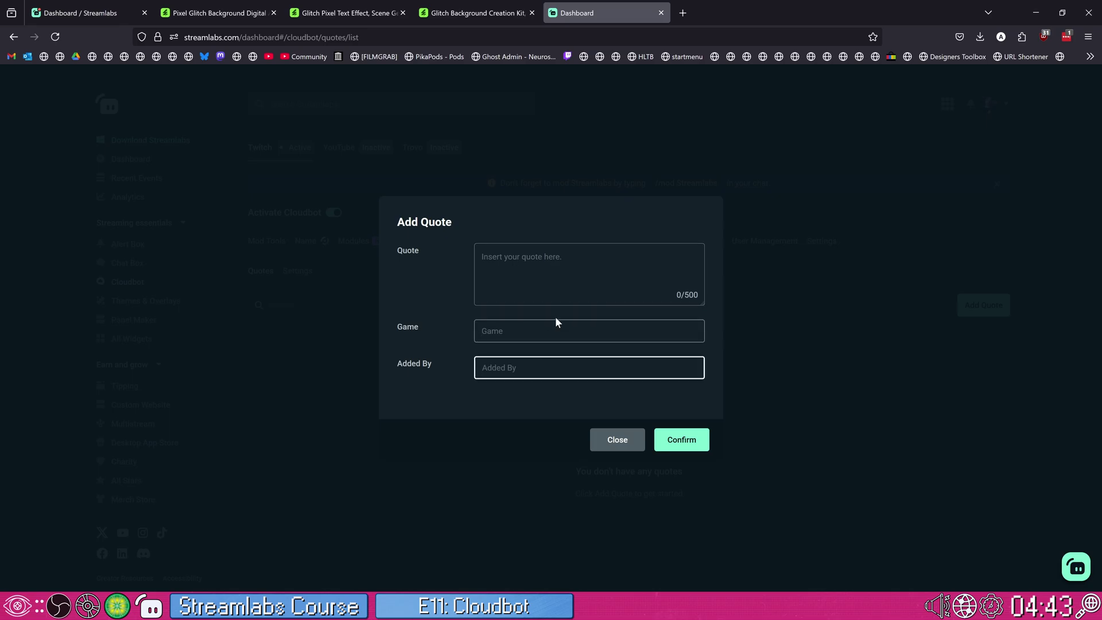
left_click(612, 443)
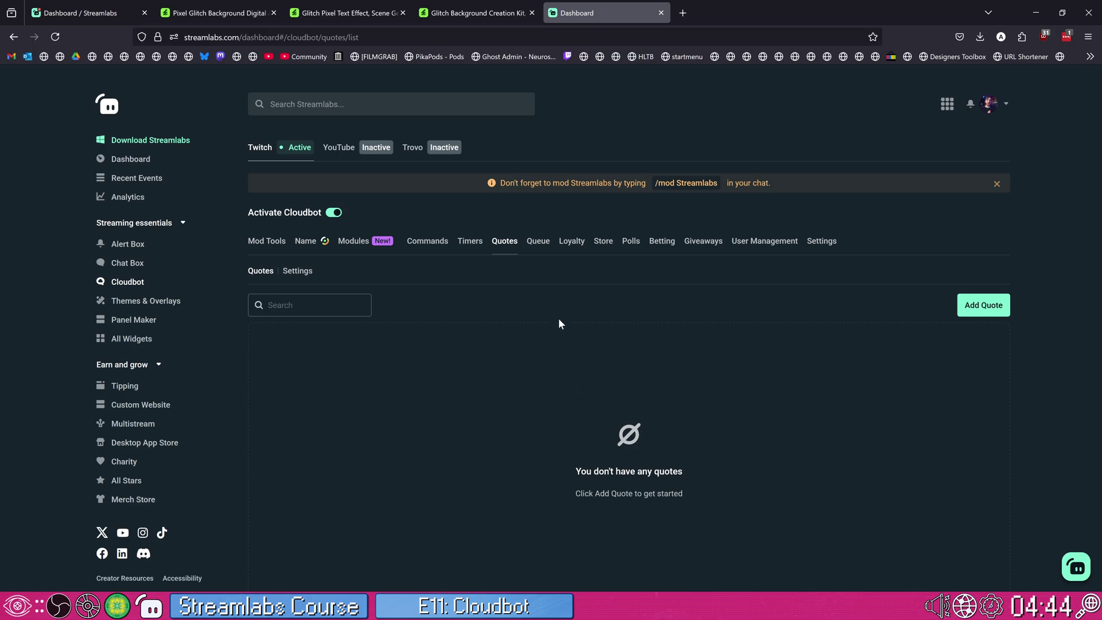
Step: Look over the Queue, Loyalty and Store pages, then go to Polls
left_click(542, 247)
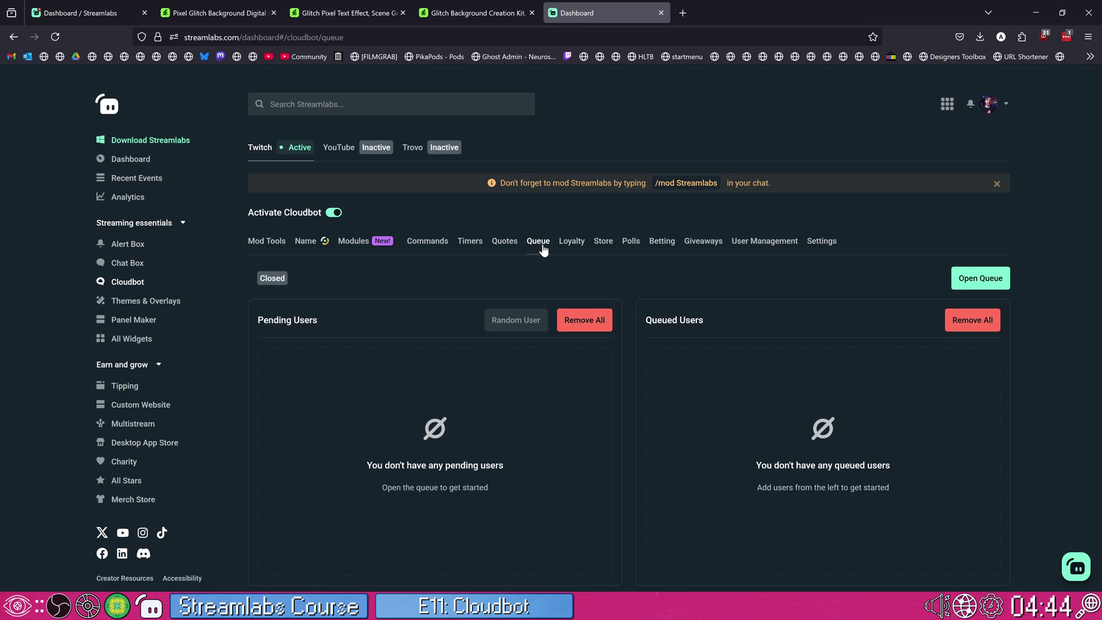
scroll(635, 406, "down", 1)
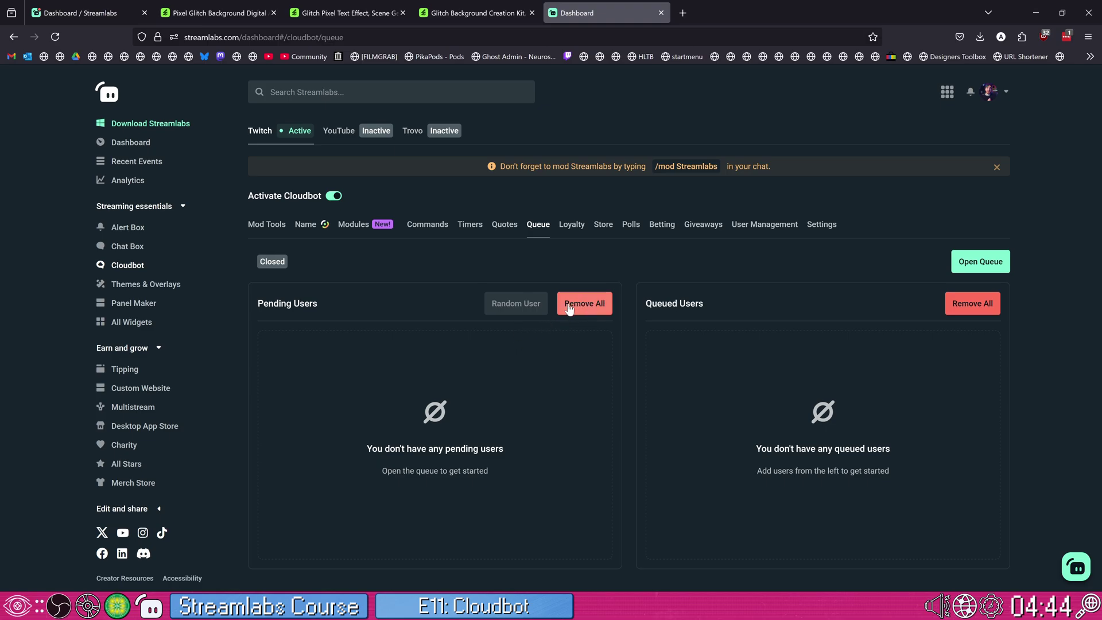
left_click(571, 224)
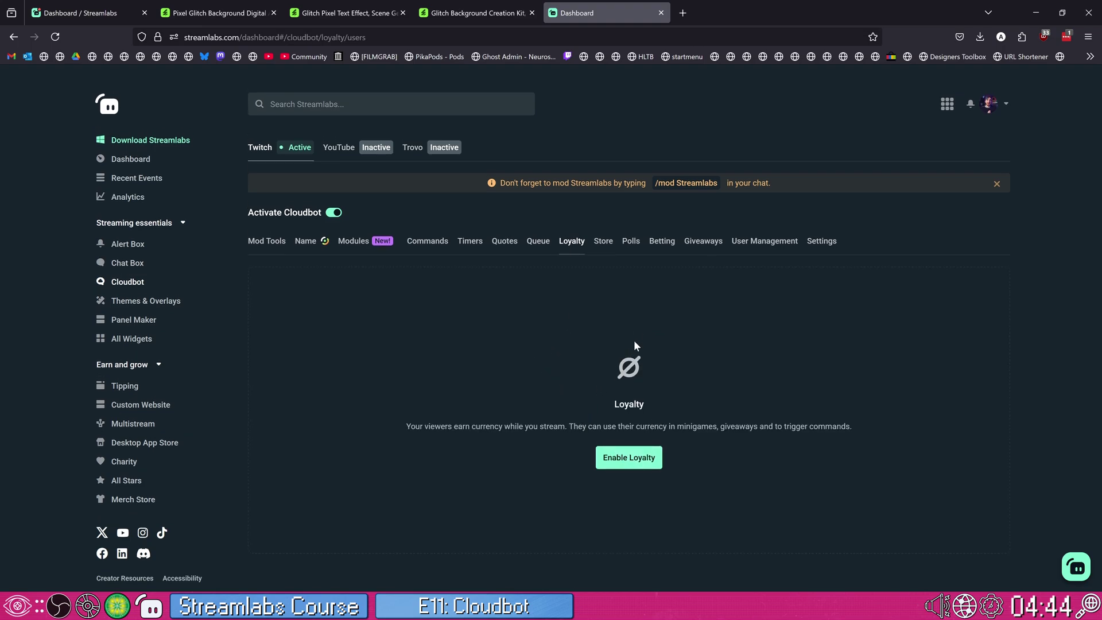
left_click(613, 253)
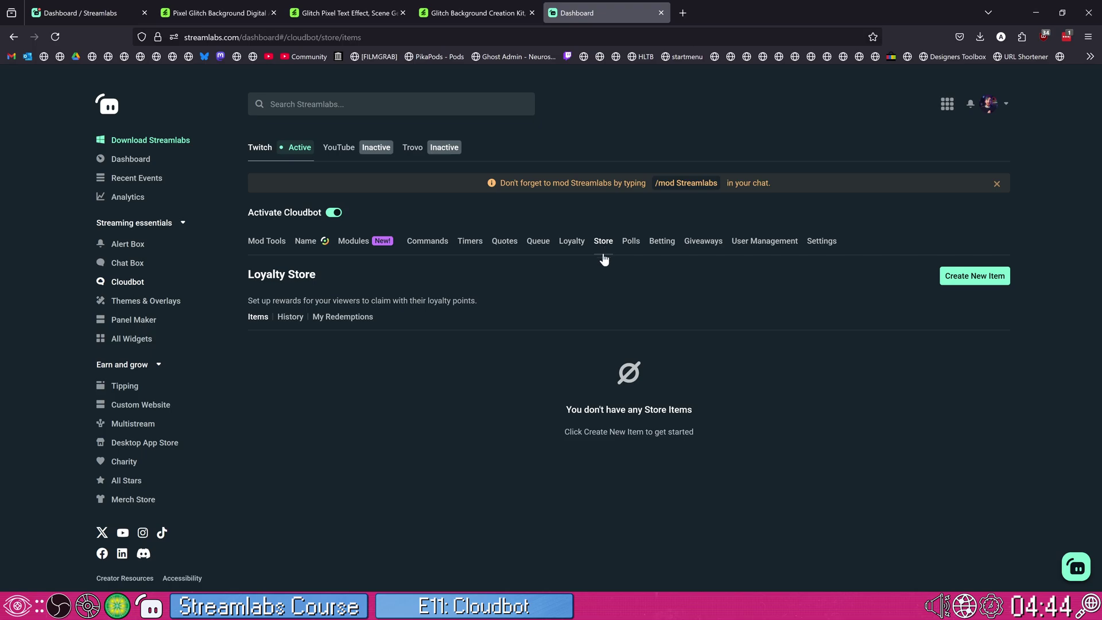
left_click(633, 258)
Step: Start a poll titled WHICH POKEYMANZ IS BEST and add option Mewtwo with vote command !mewtwo
left_click(334, 369)
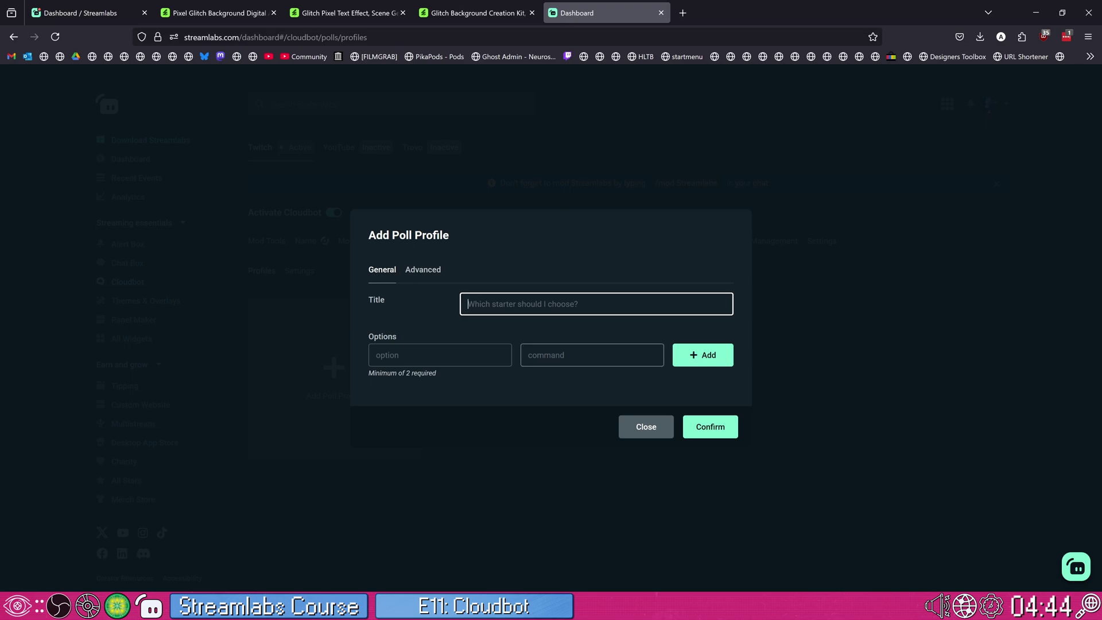
type("WHICH")
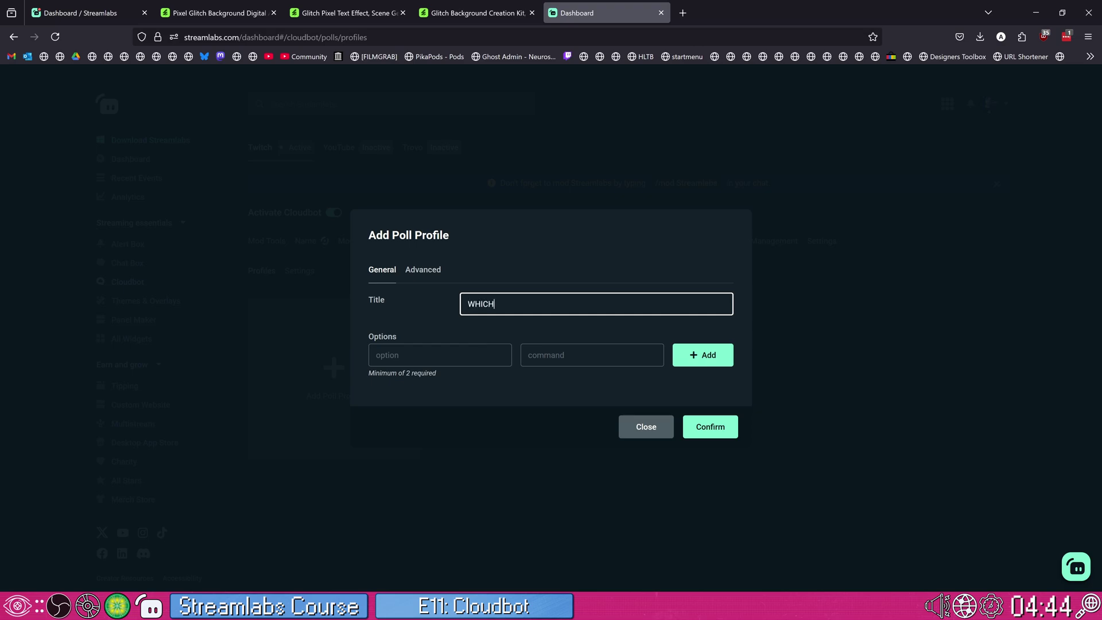
type(" POKEYMANZ IS BEST")
key("Tab")
type("Mewtwo")
key("Tab")
type("!")
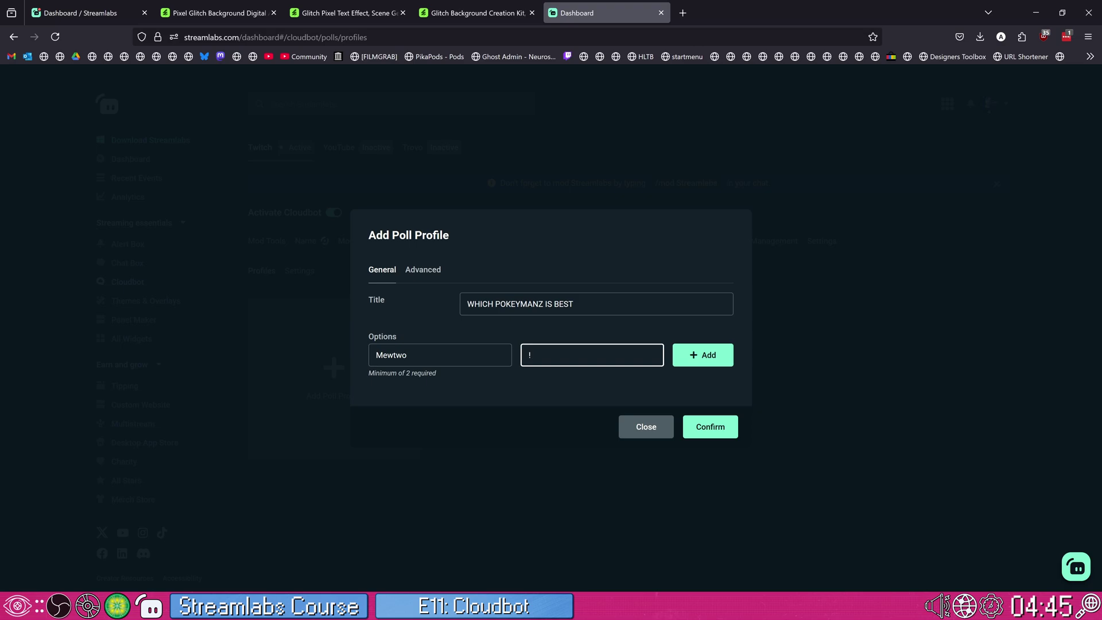
type("mew")
key("BackSpace")
key("BackSpace")
key("BackSpace")
key("BackSpace")
type("!mewtwo")
key("Return")
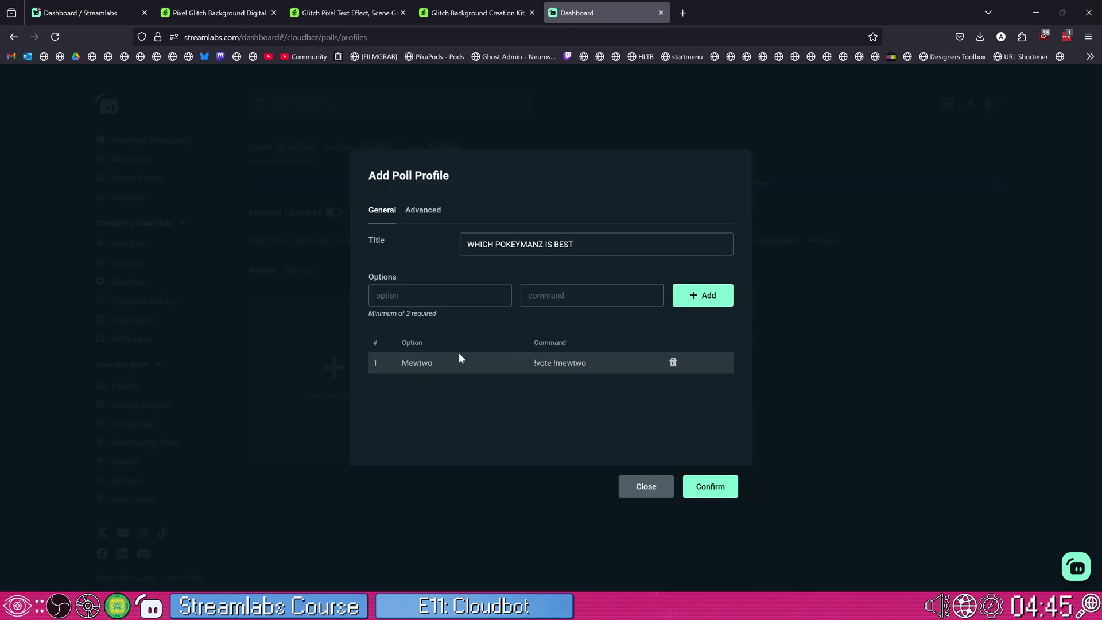
Step: Add Bulbasaur with vote command !bulba and save the poll profile
left_click(453, 295)
type("B")
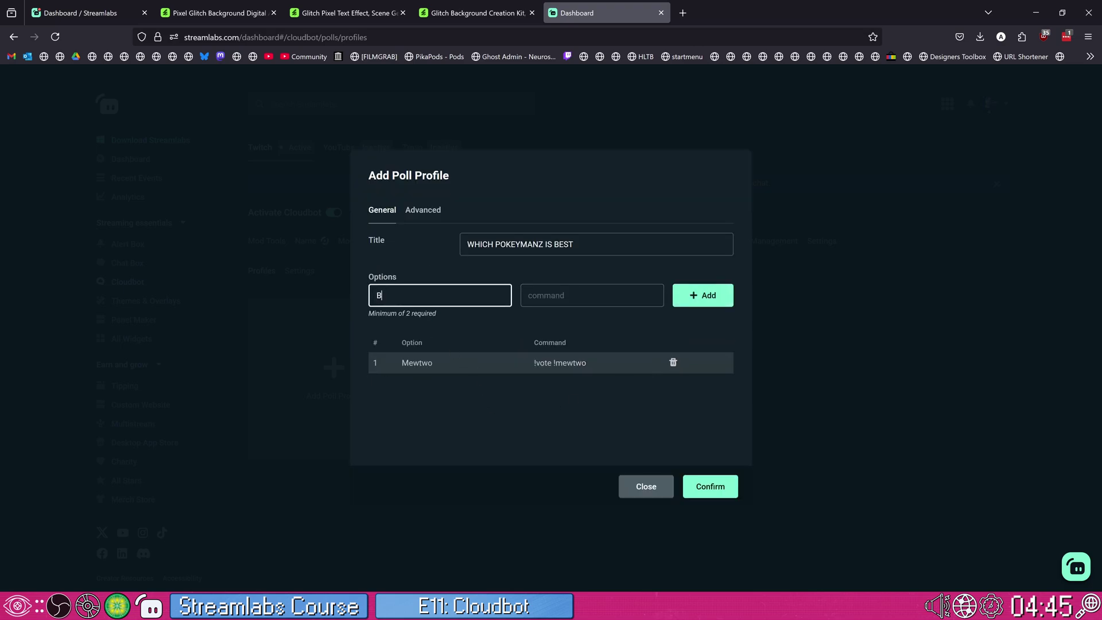
type("ulbasaur")
left_click(522, 298)
type("!bulba")
left_click(677, 303)
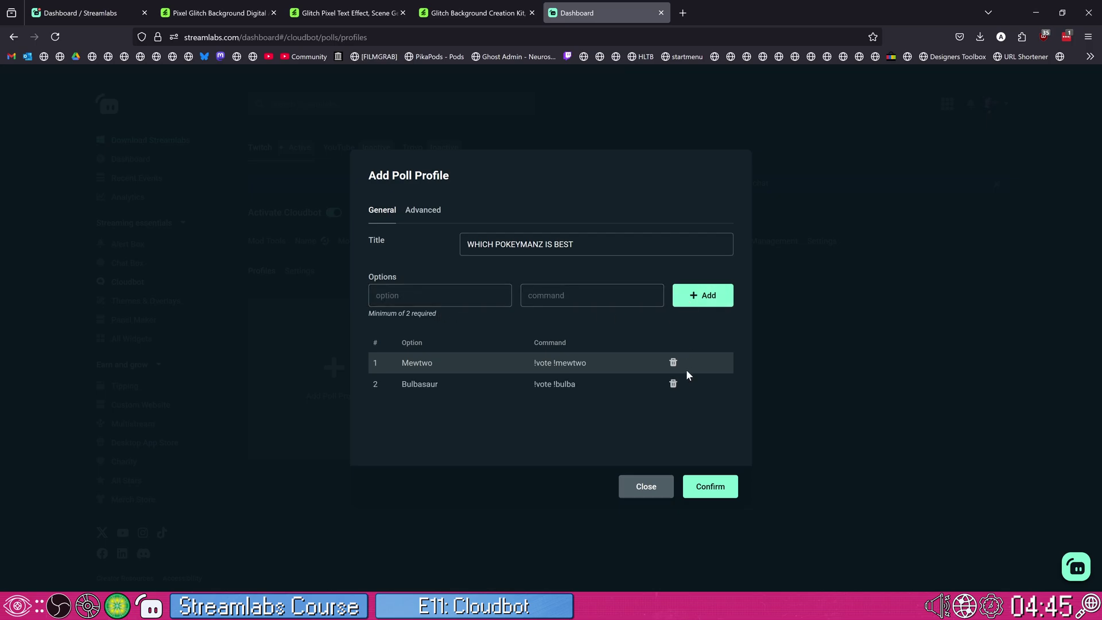
left_click(709, 487)
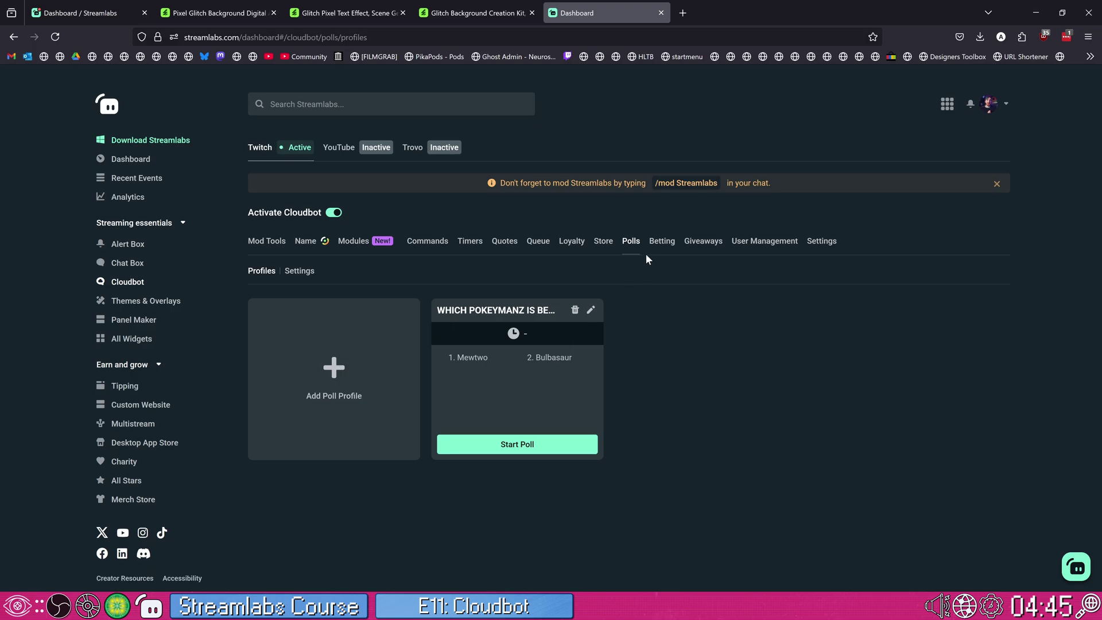
left_click(658, 241)
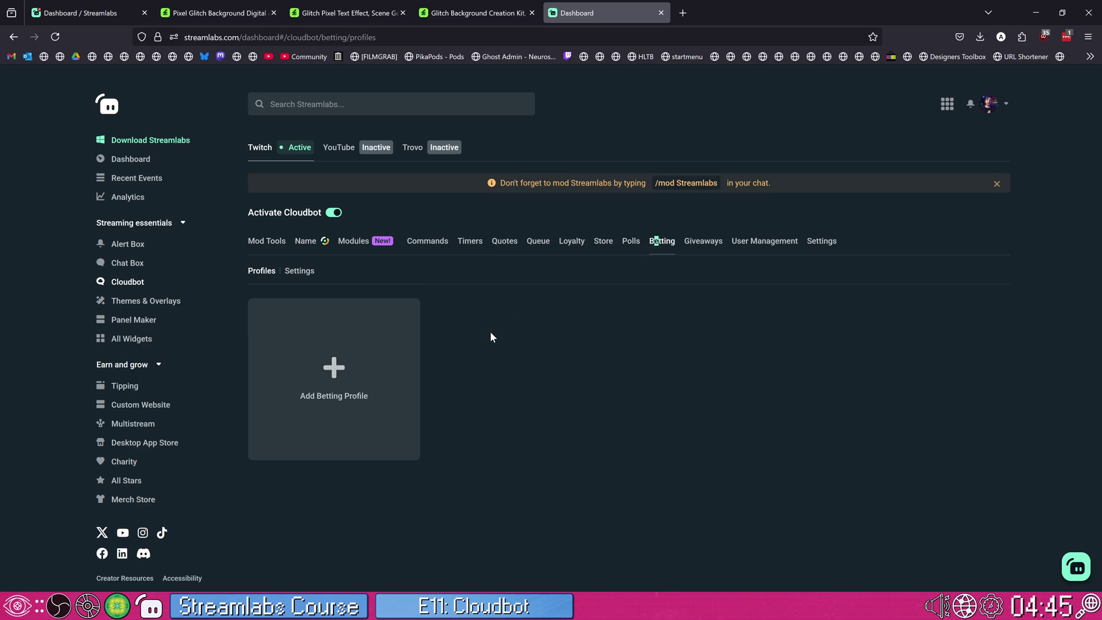
Step: Pass through Giveaways and User Management to Settings, showing English responses and the bot importers
left_click(706, 244)
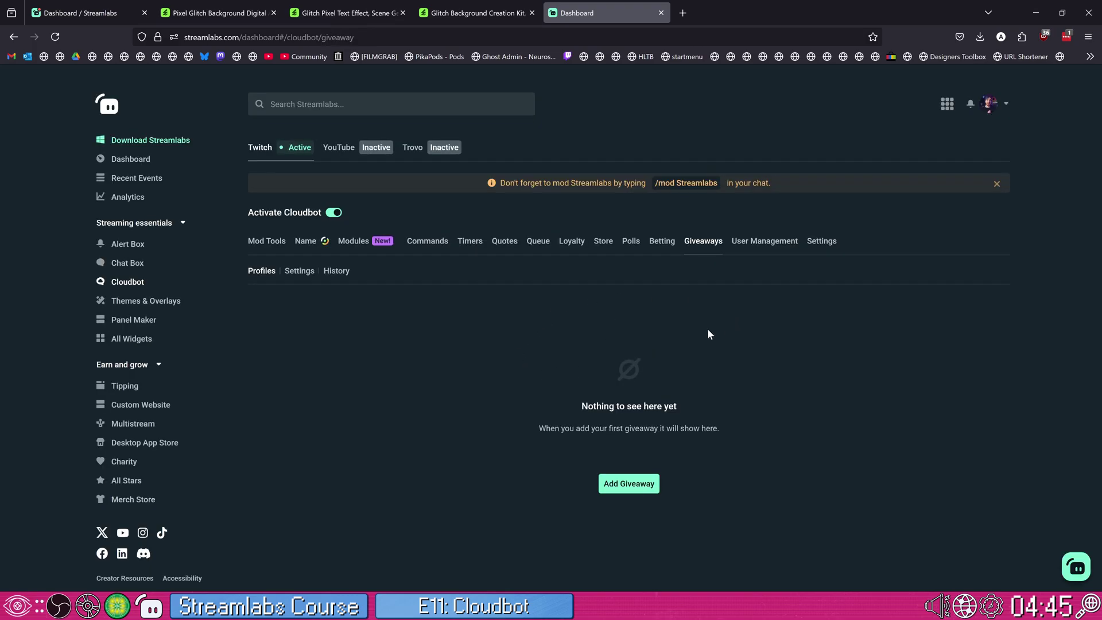
left_click(779, 244)
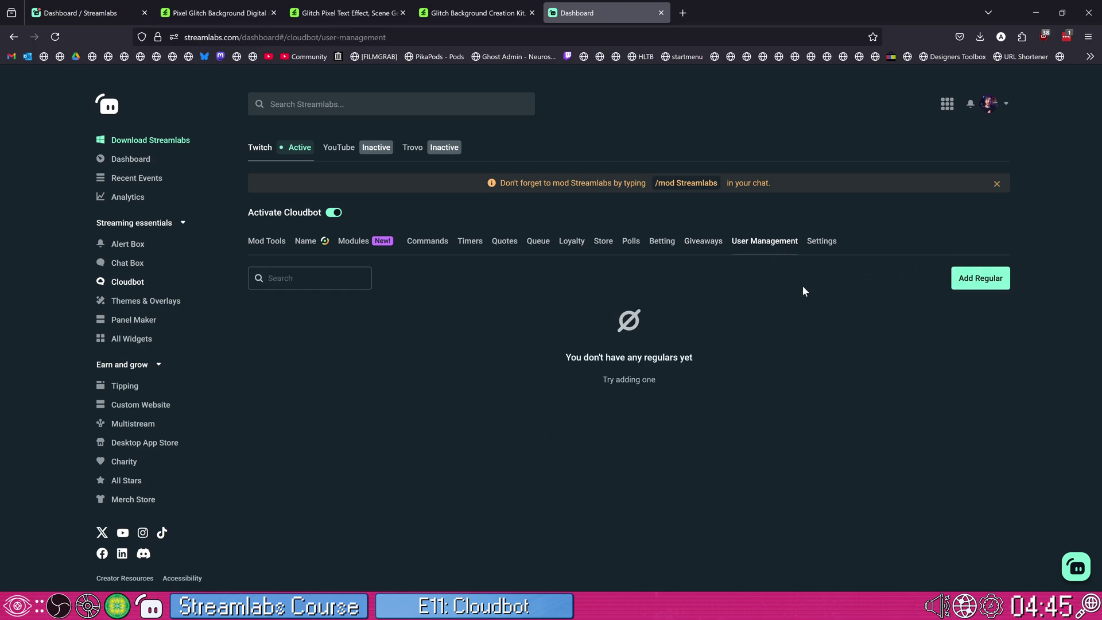
left_click(814, 245)
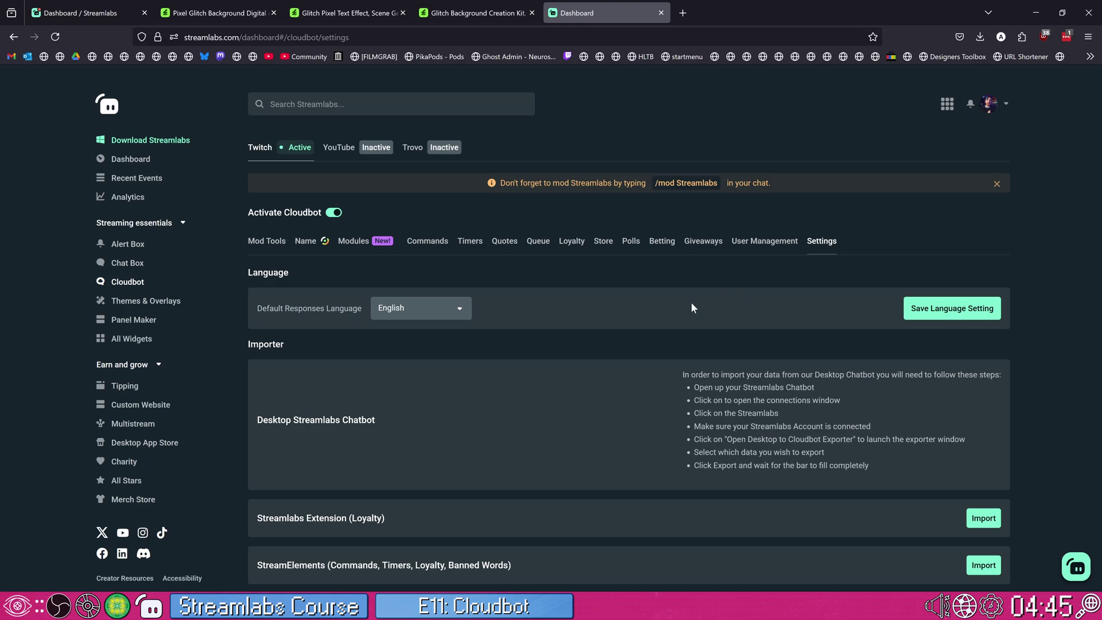
scroll(634, 382, "down", 2)
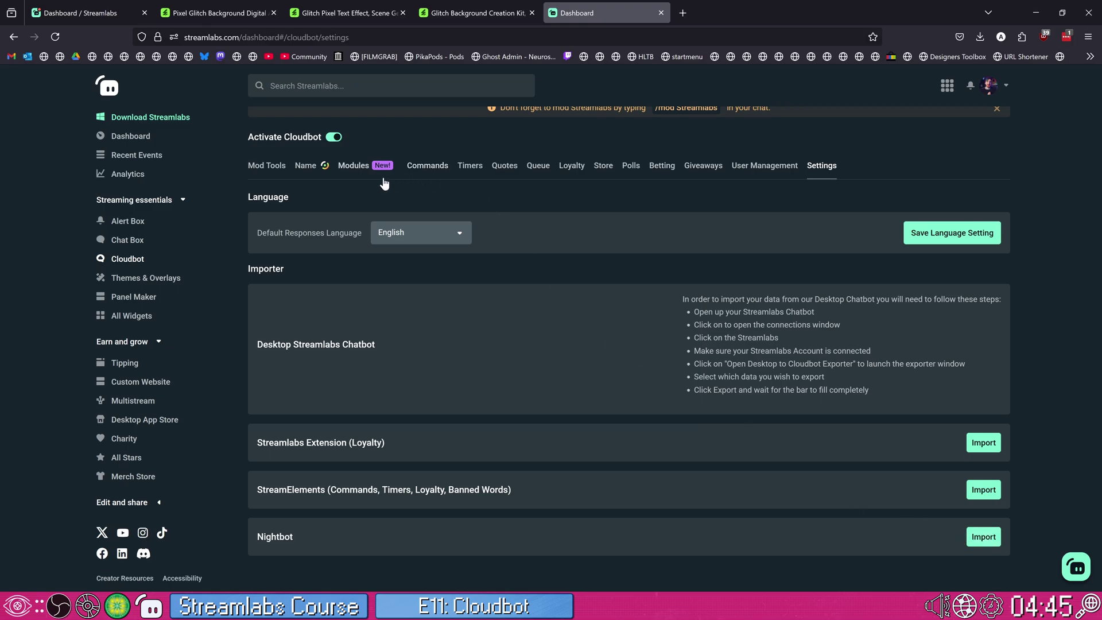
Step: Show the Modules list, highlight the Shoutouts description, and switch Shoutouts on
left_click(367, 170)
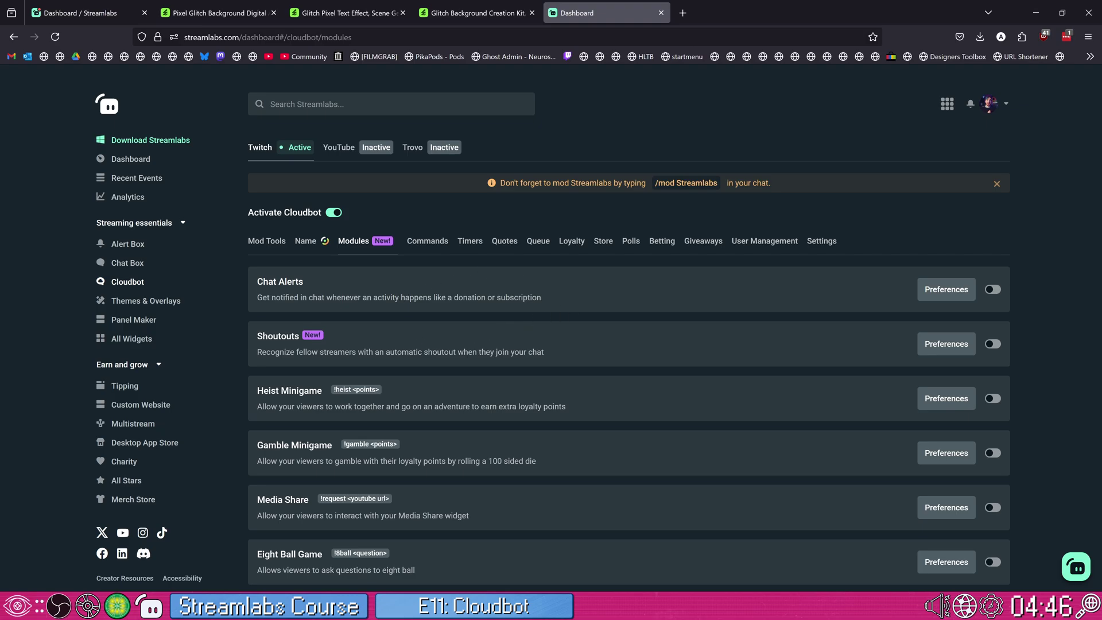
left_click_drag(257, 352, 628, 357)
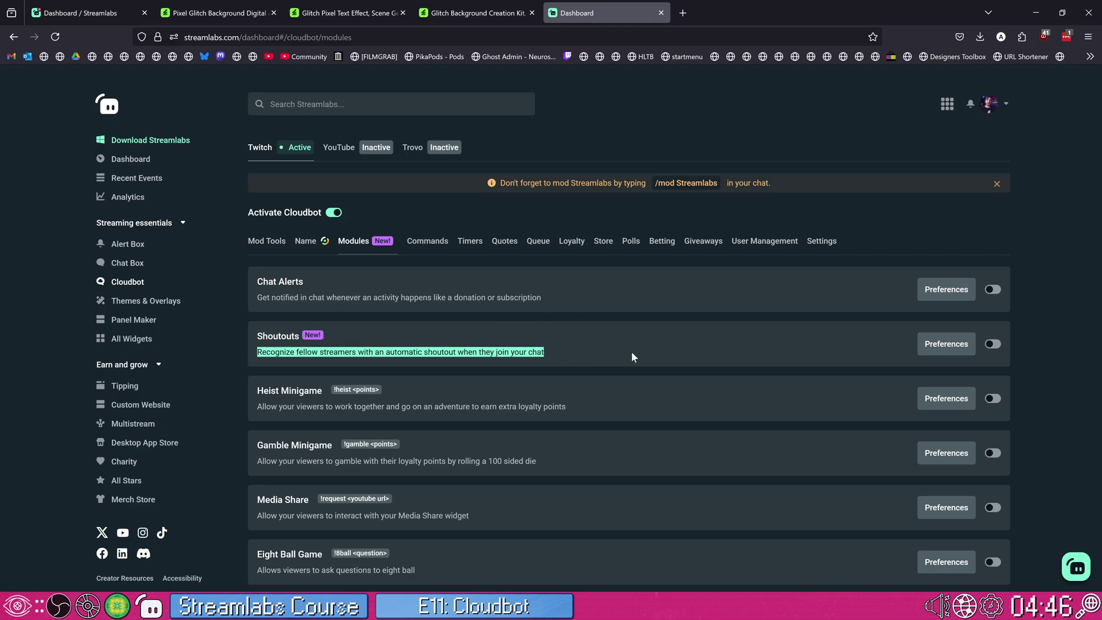
left_click(991, 344)
Step: Open the Shoutout preferences and add the first Twitch streamer's username to the list
left_click(947, 351)
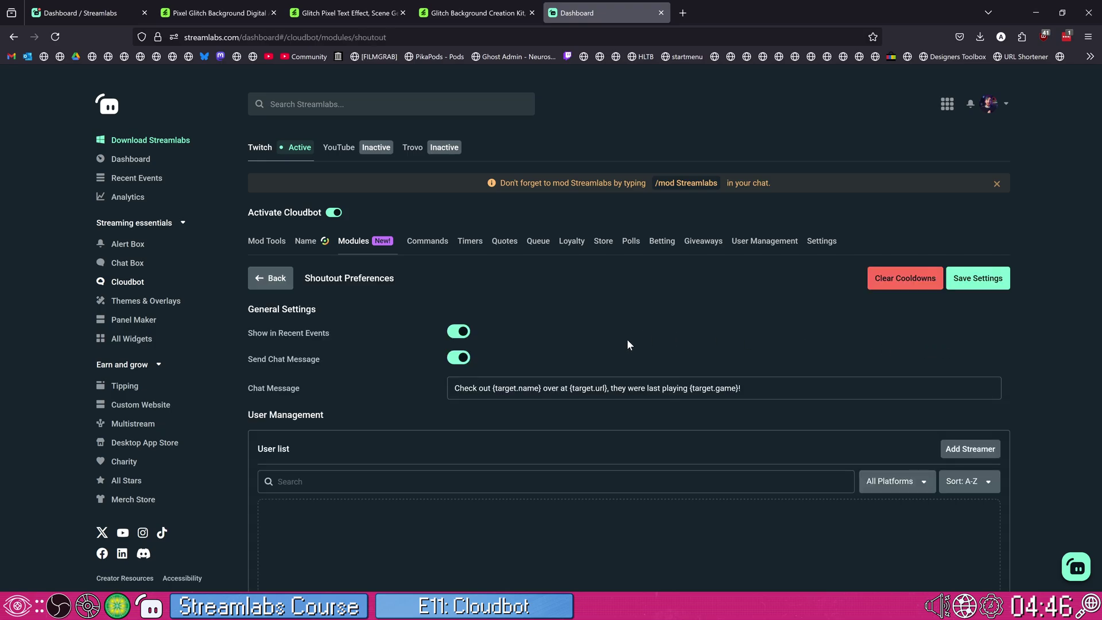
scroll(436, 446, "down", 3)
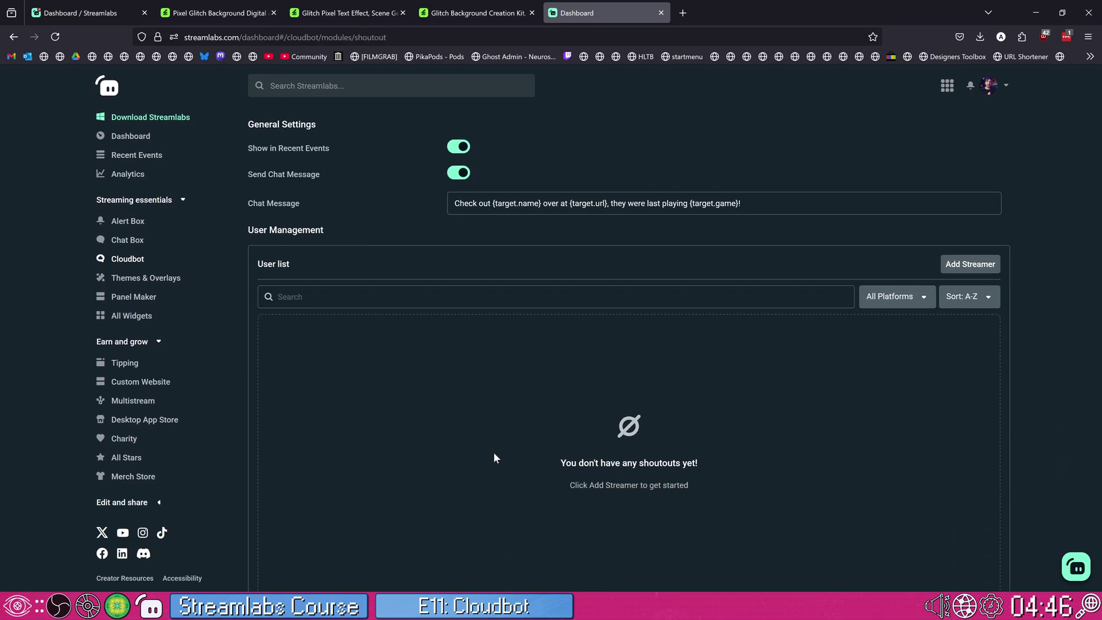
left_click(970, 323)
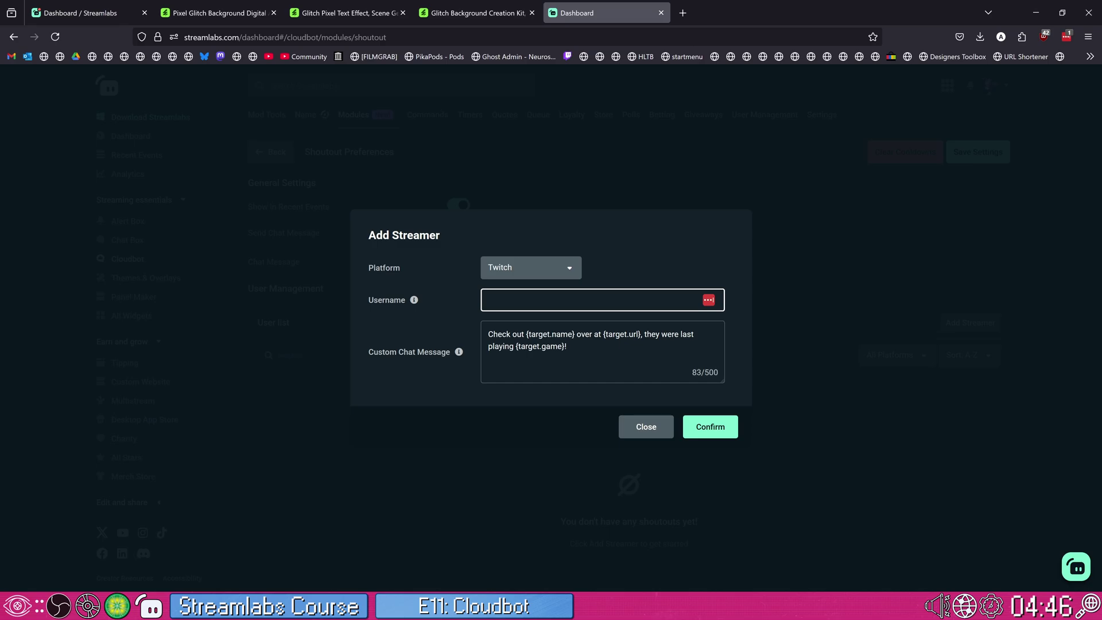
type("nuttylmao")
left_click(708, 426)
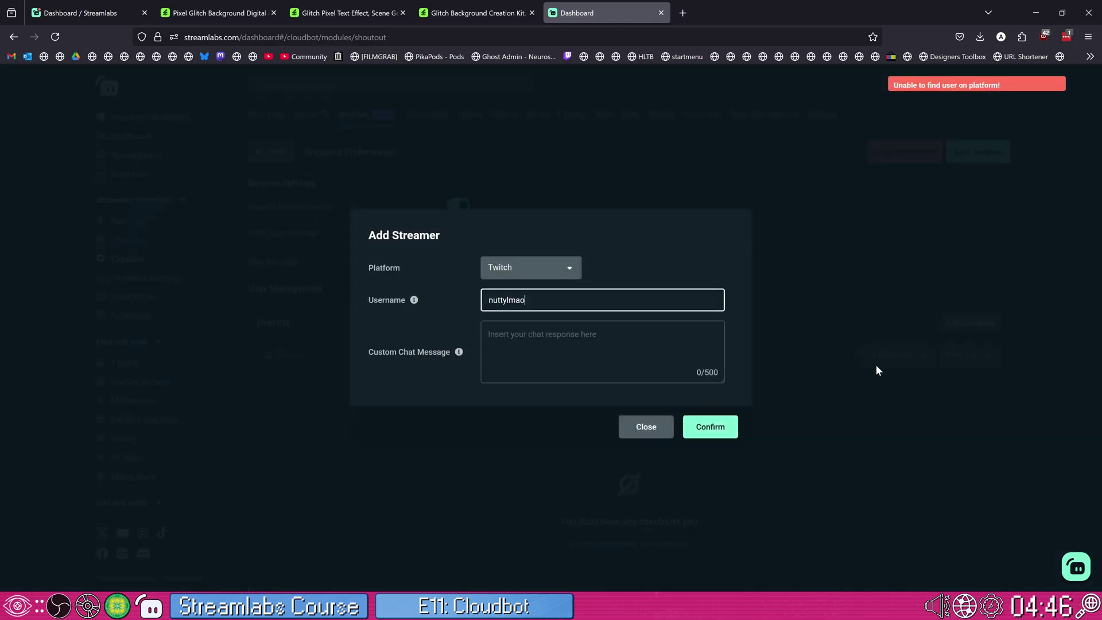
key("BackSpace")
key("BackSpace")
key("BackSpace")
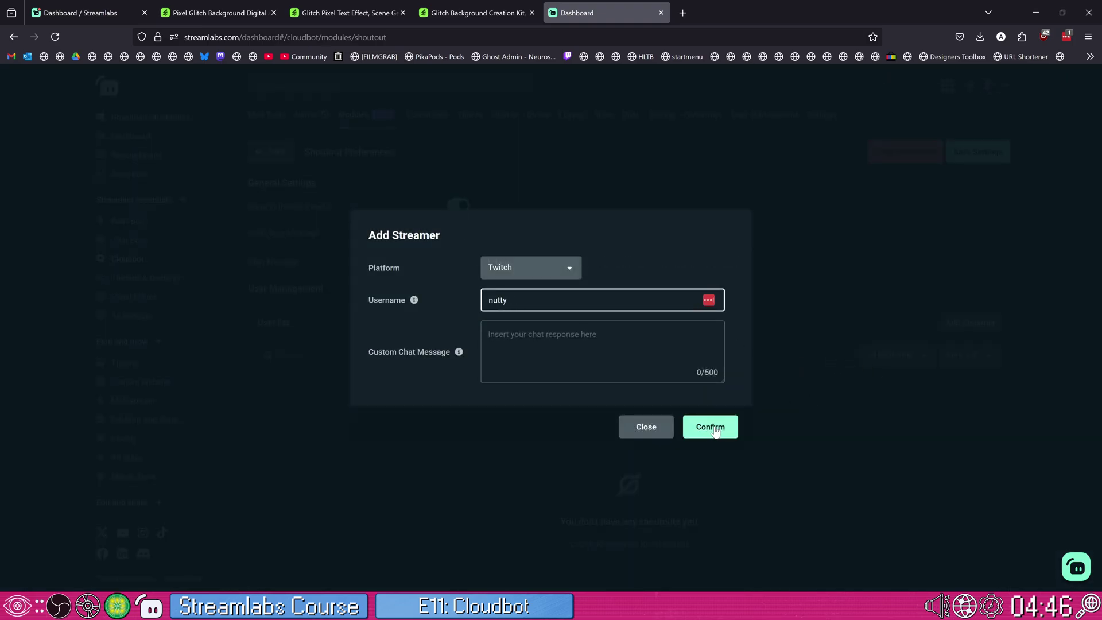
left_click(710, 425)
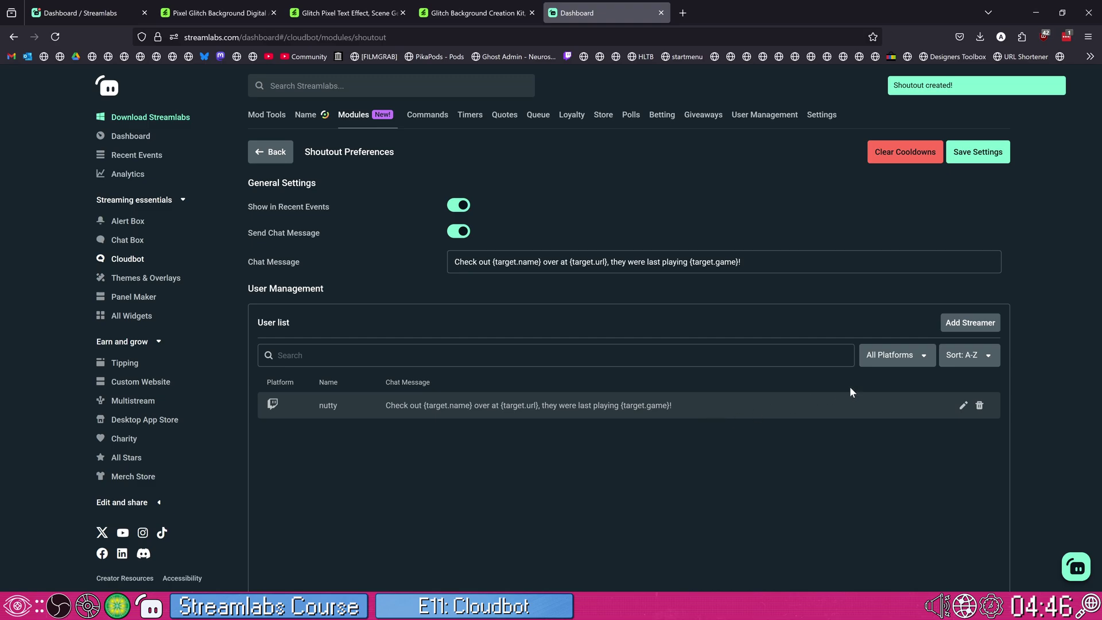
Step: Add a second Twitch streamer's username and return to the modules list
left_click(970, 322)
type("fini")
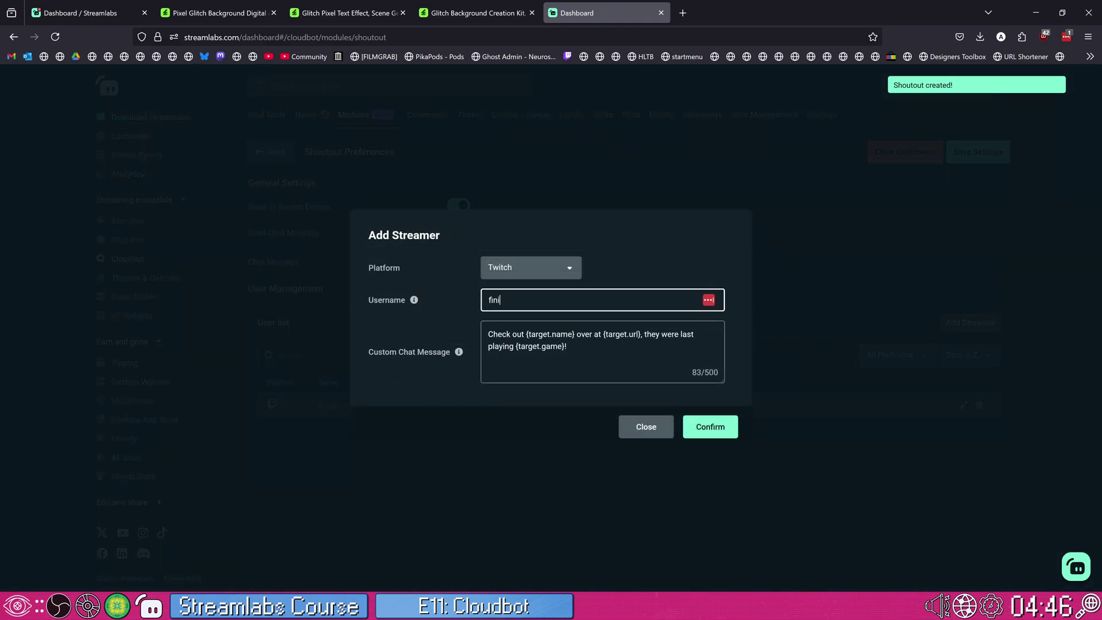
type("tesingularity")
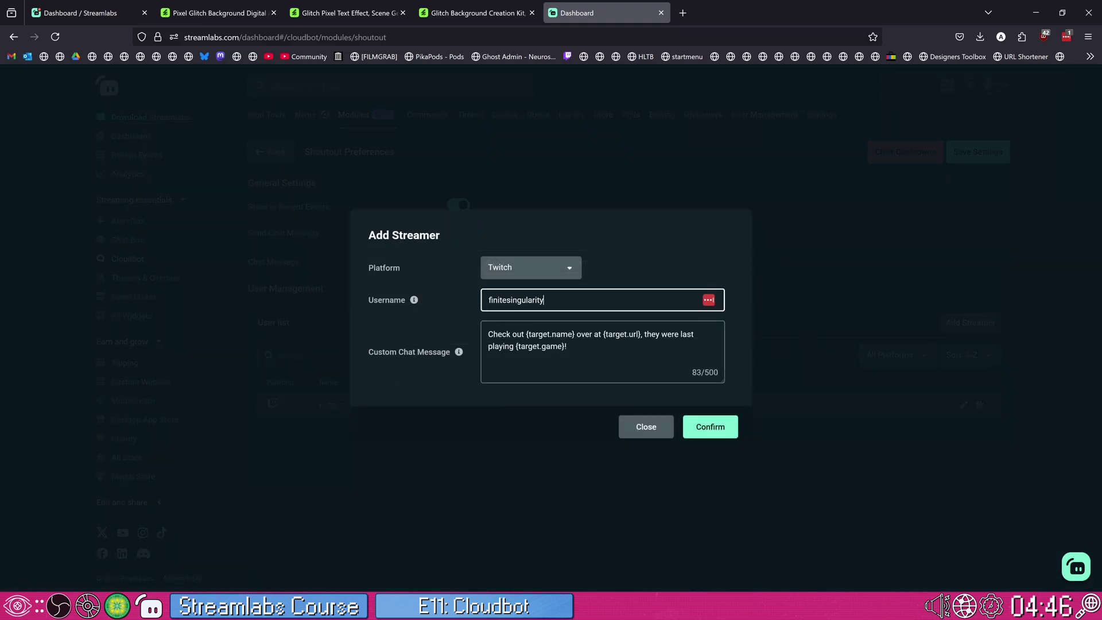
left_click(694, 425)
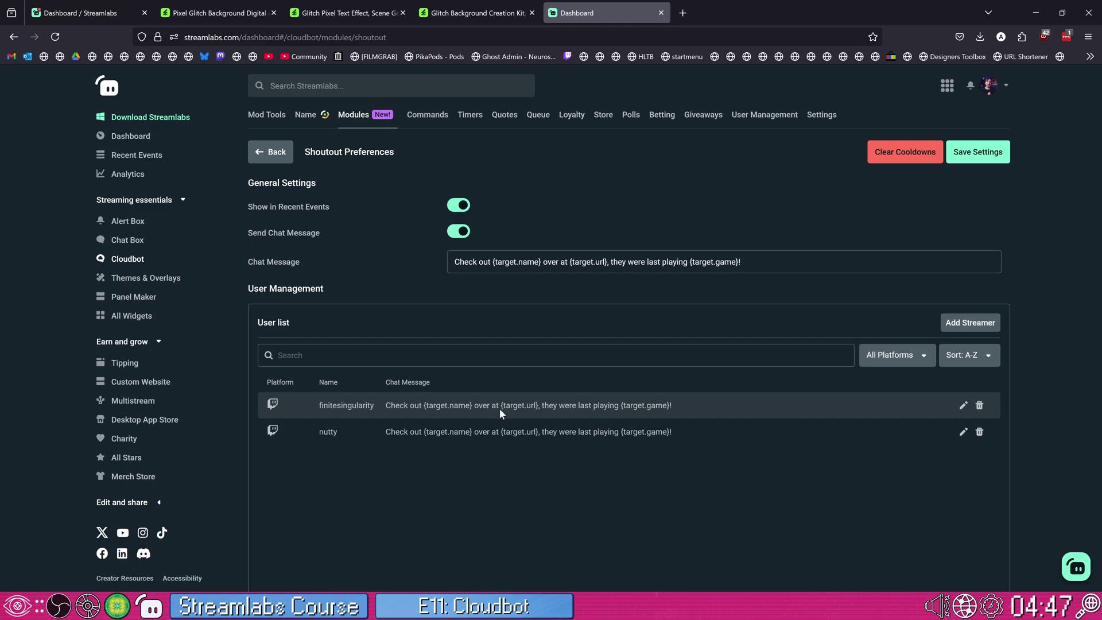
left_click(280, 154)
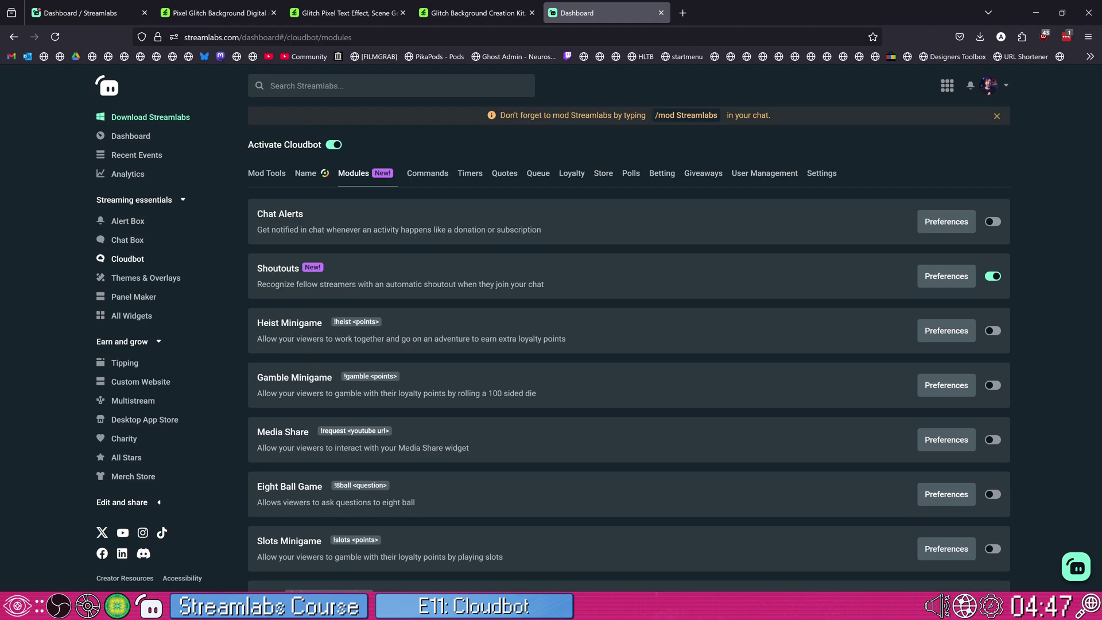
Step: In Streamlabs Desktop, add a Media Share widget source with its default name and finish its settings
key("alt+Tab")
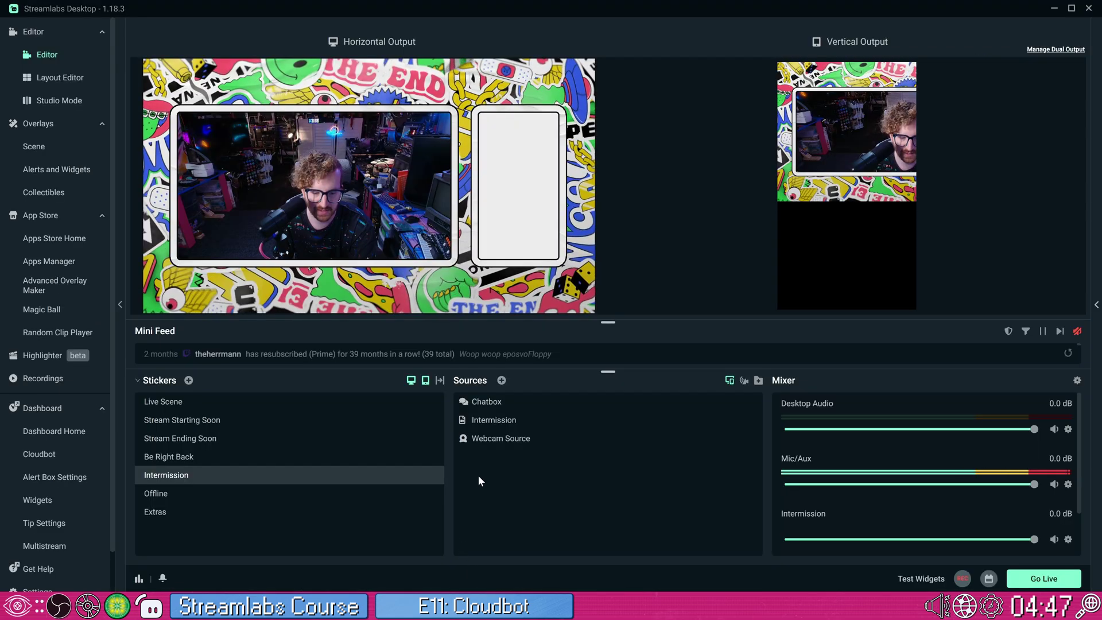
left_click(502, 381)
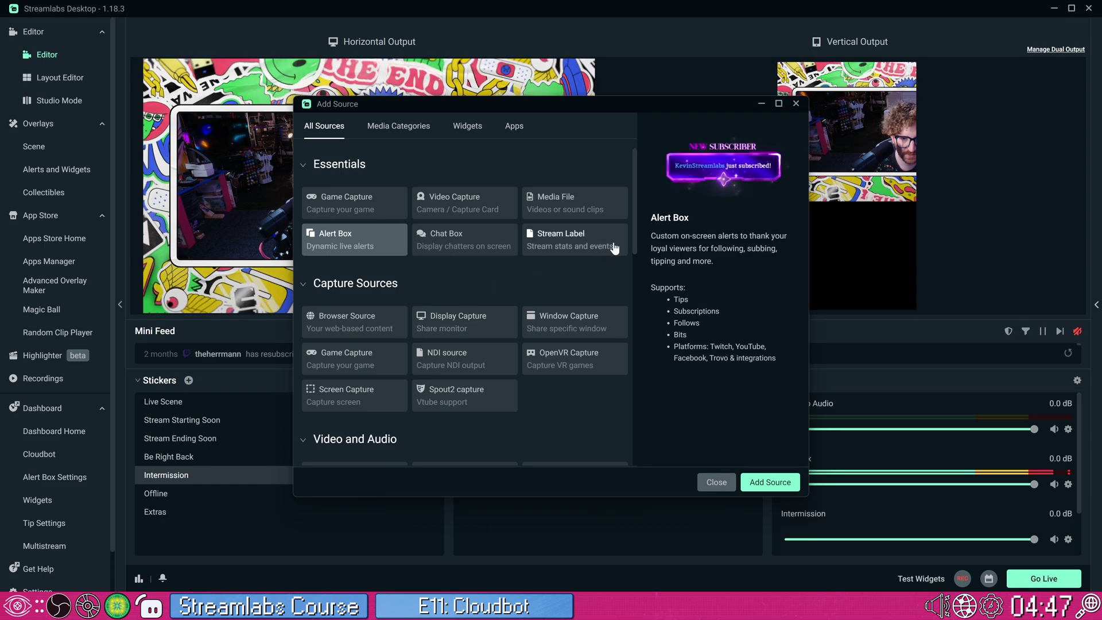
scroll(566, 350, "down", 5)
left_click(568, 359)
left_click(758, 477)
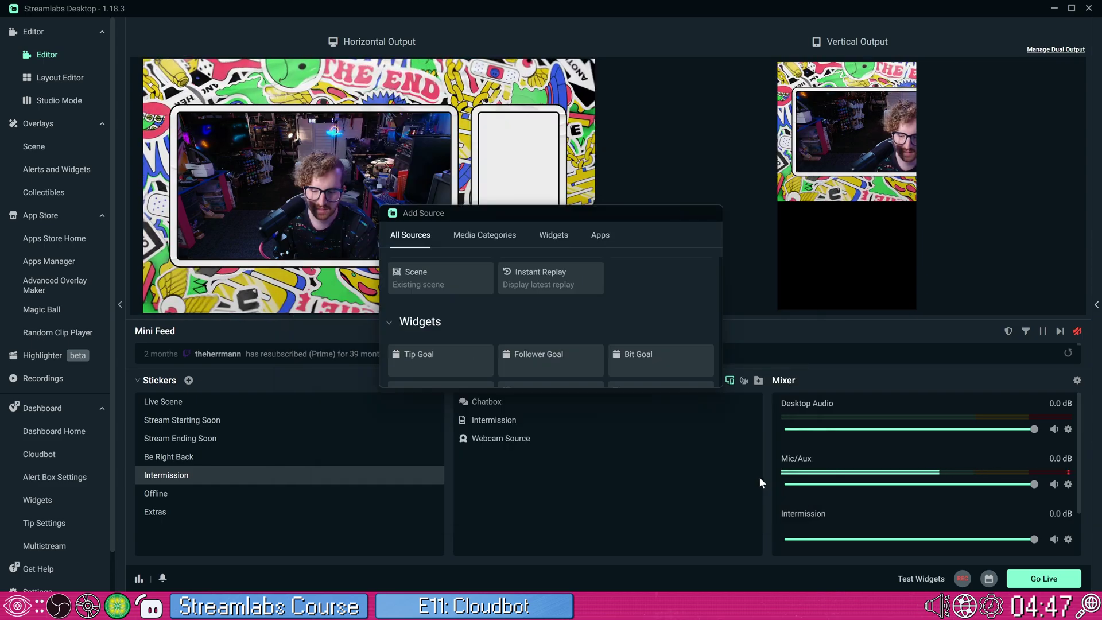
left_click(694, 380)
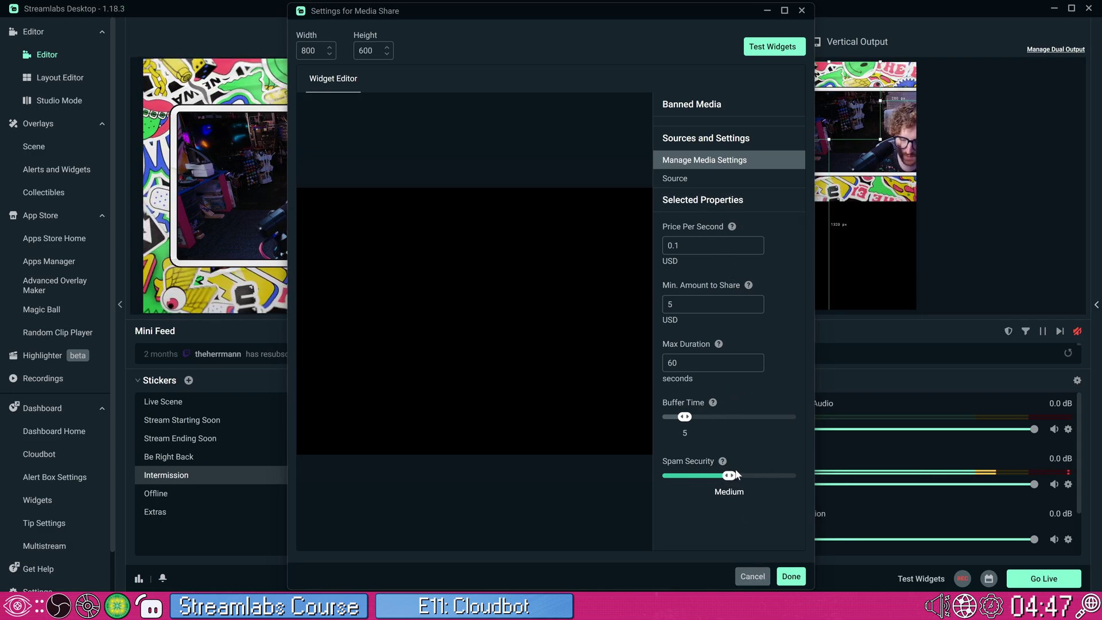
left_click(784, 576)
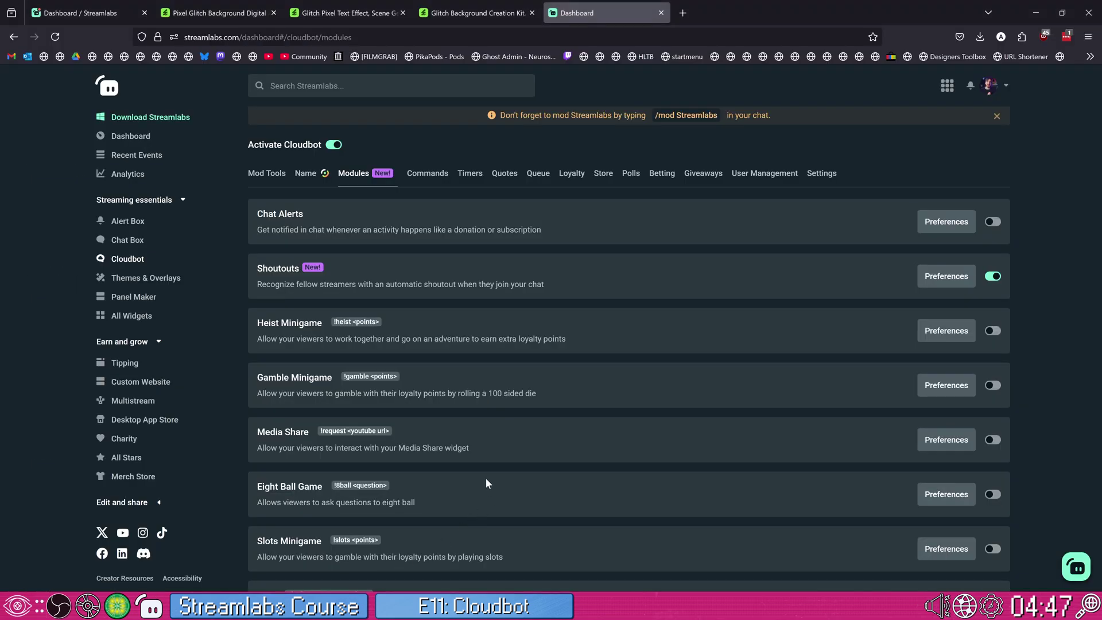
left_click(946, 440)
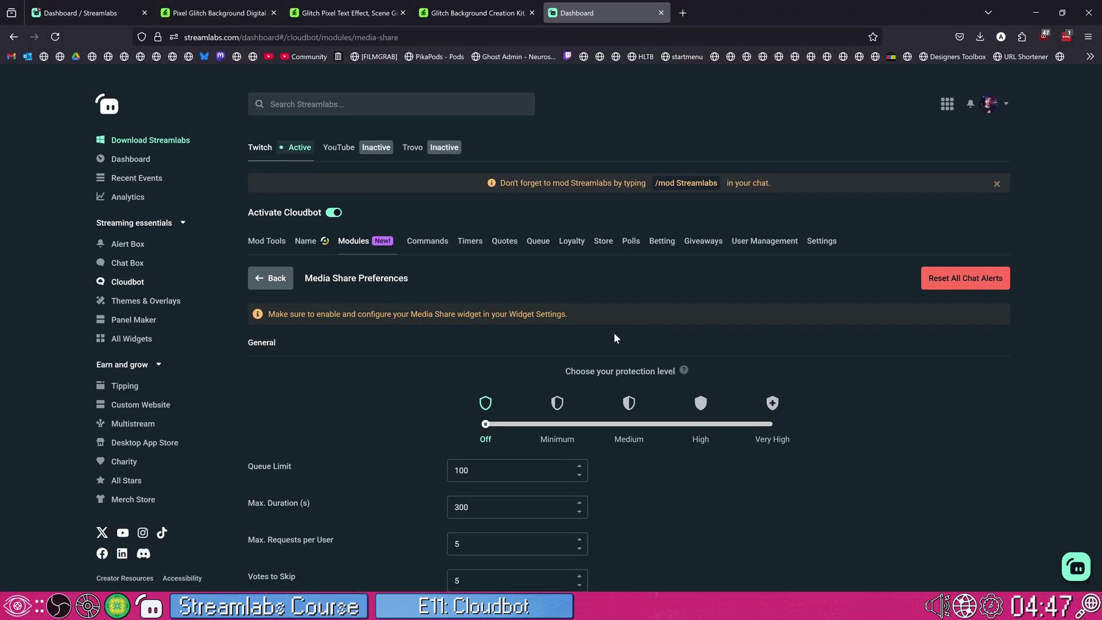
key("alt+Left")
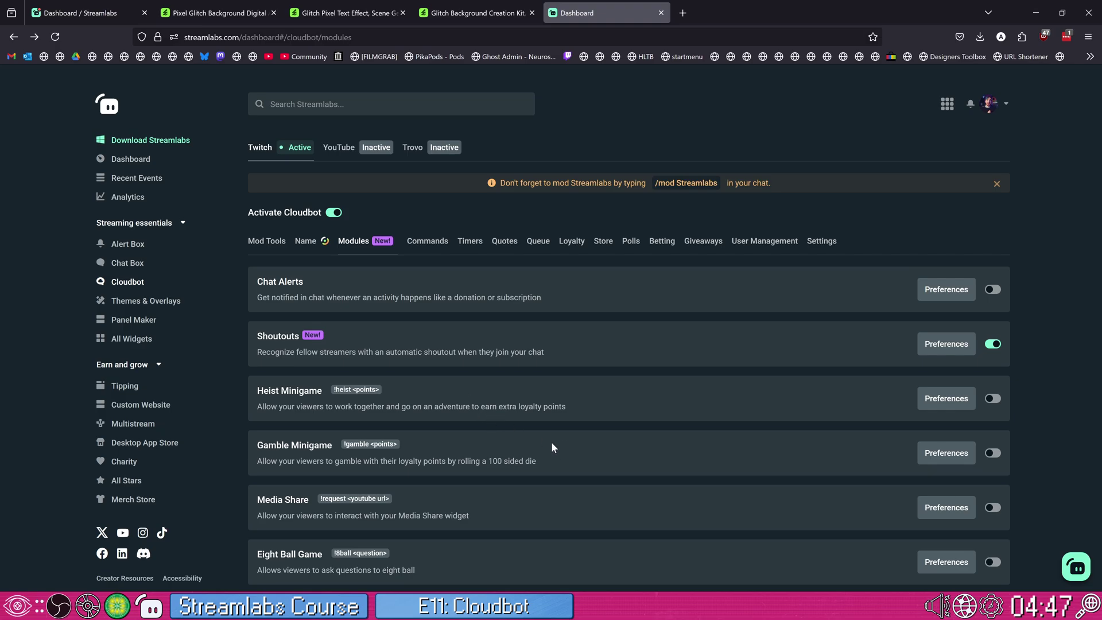
scroll(551, 445, "down", 4)
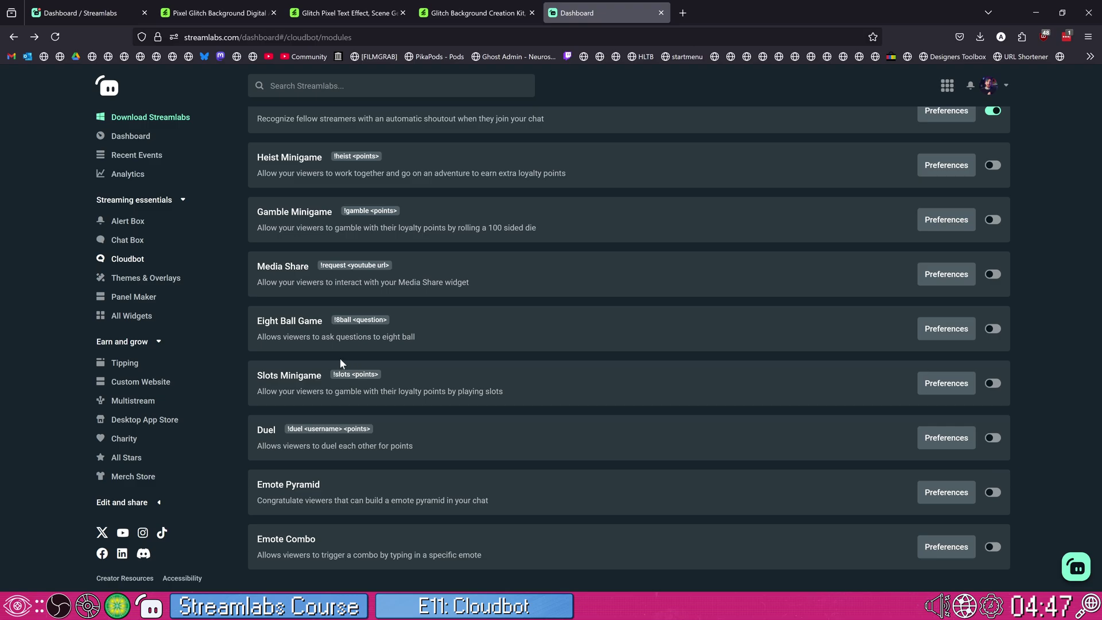
left_click(354, 346)
left_click_drag(338, 374, 360, 374)
left_click_drag(300, 429, 343, 428)
left_click(325, 480)
scroll(356, 463, "up", 5)
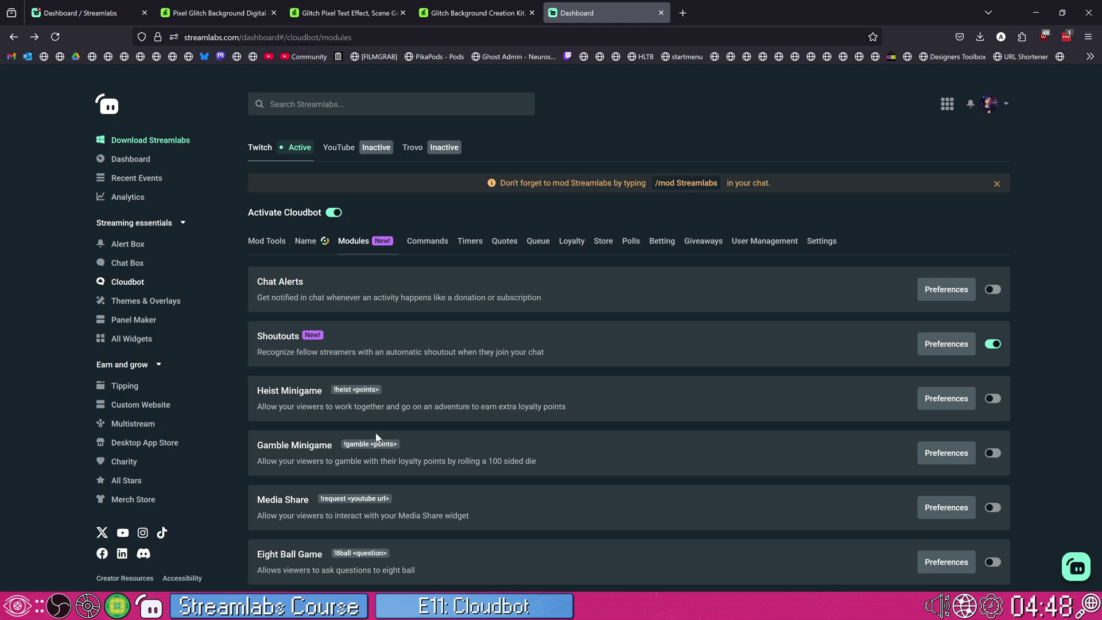
Step: Browse the Name, Queue, Loyalty, Timers and Commands pages, then return to Modules
left_click(324, 242)
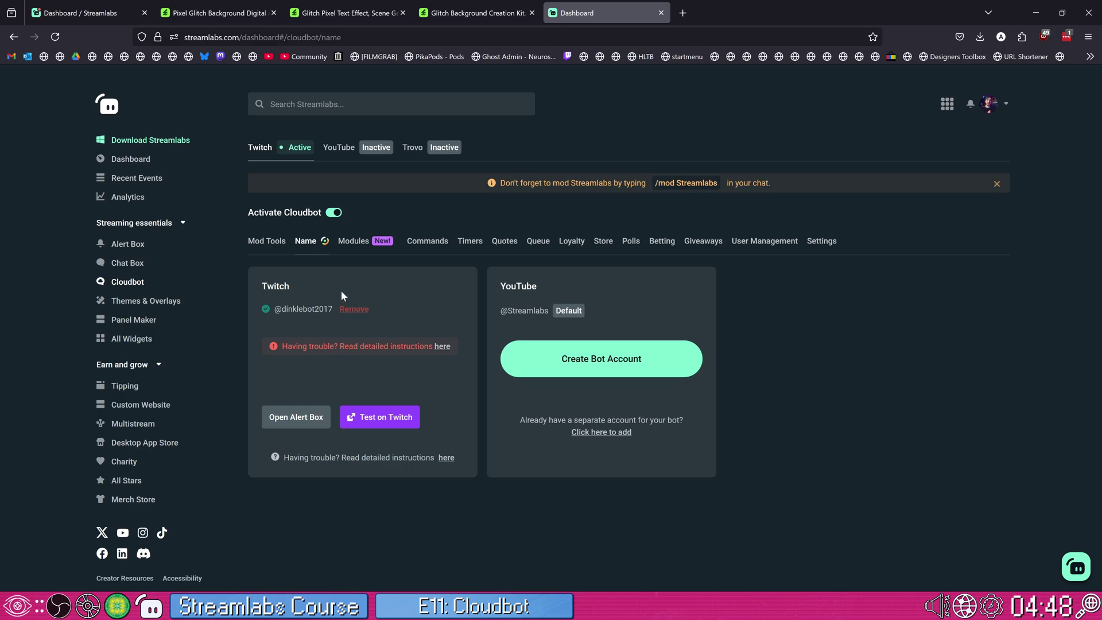
left_click(536, 241)
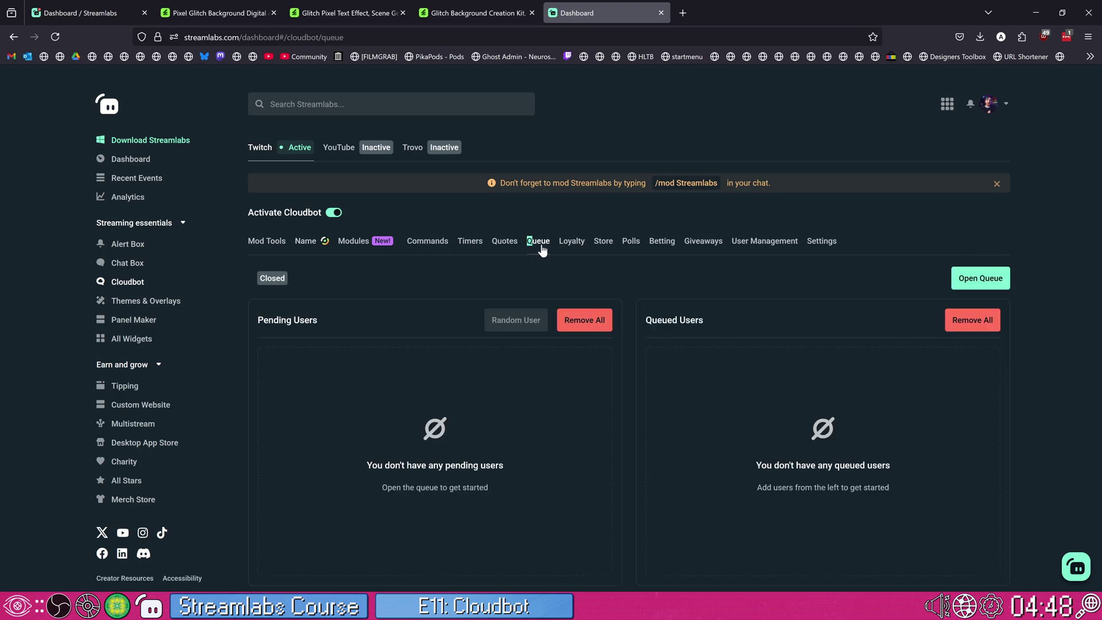
left_click(568, 244)
left_click(468, 241)
left_click(408, 244)
left_click(376, 246)
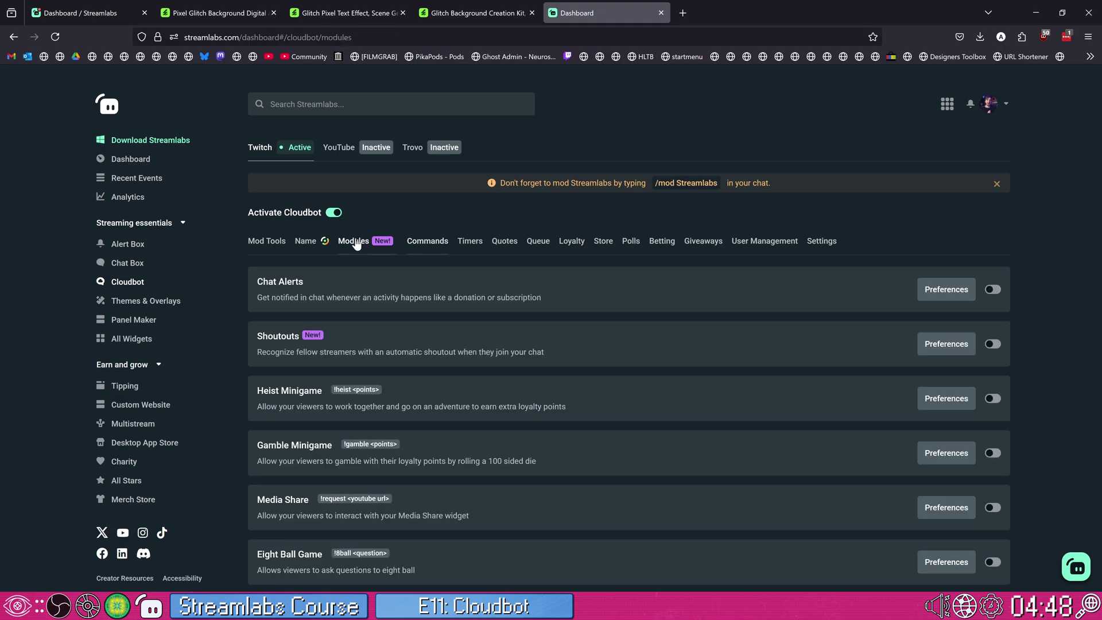